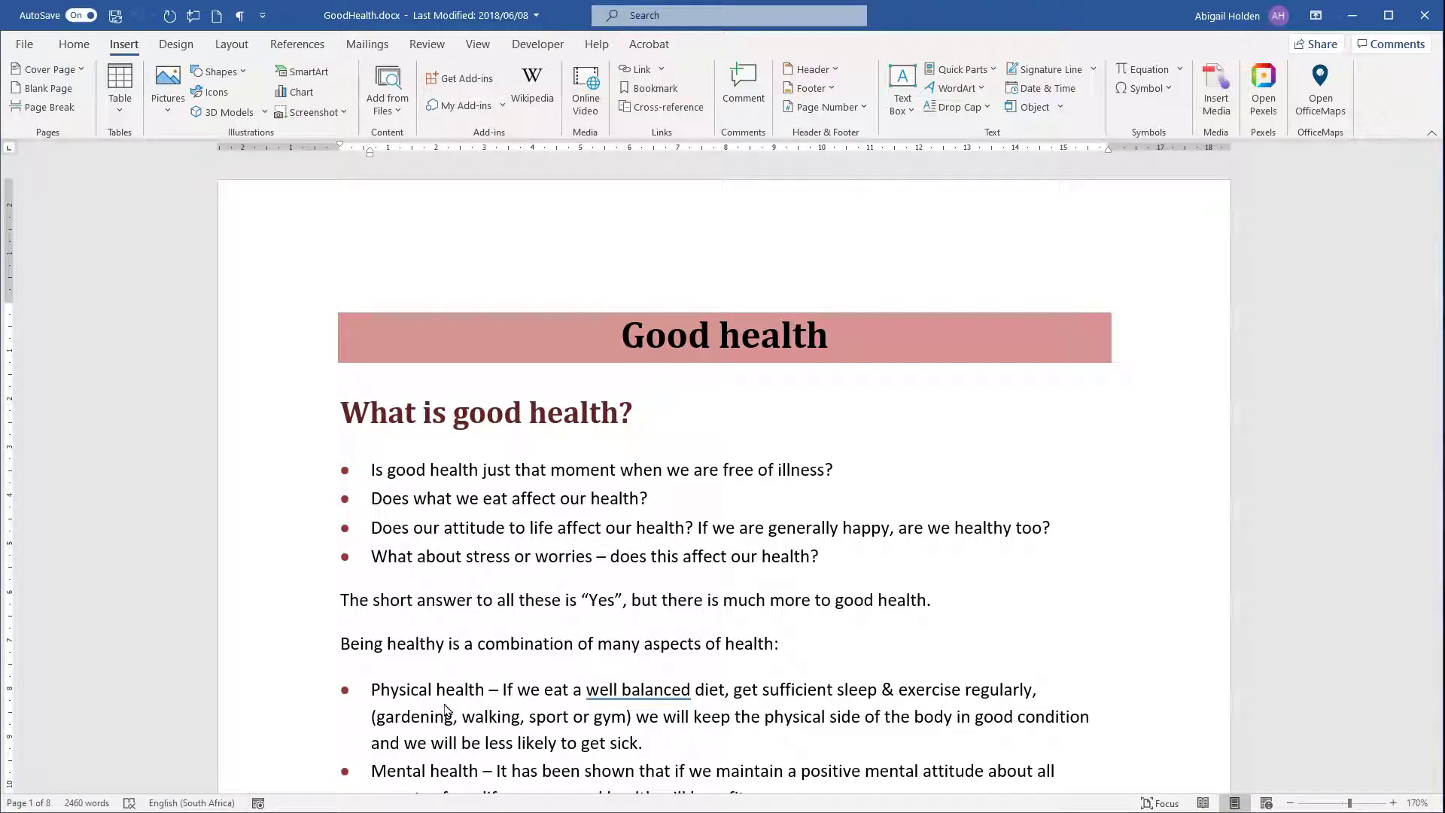
- Check the Vitamin_K and Vitamin_E bookmarks by jumping to each from the Bookmark list
{"action": "left_click", "coordinate": [537, 485]}
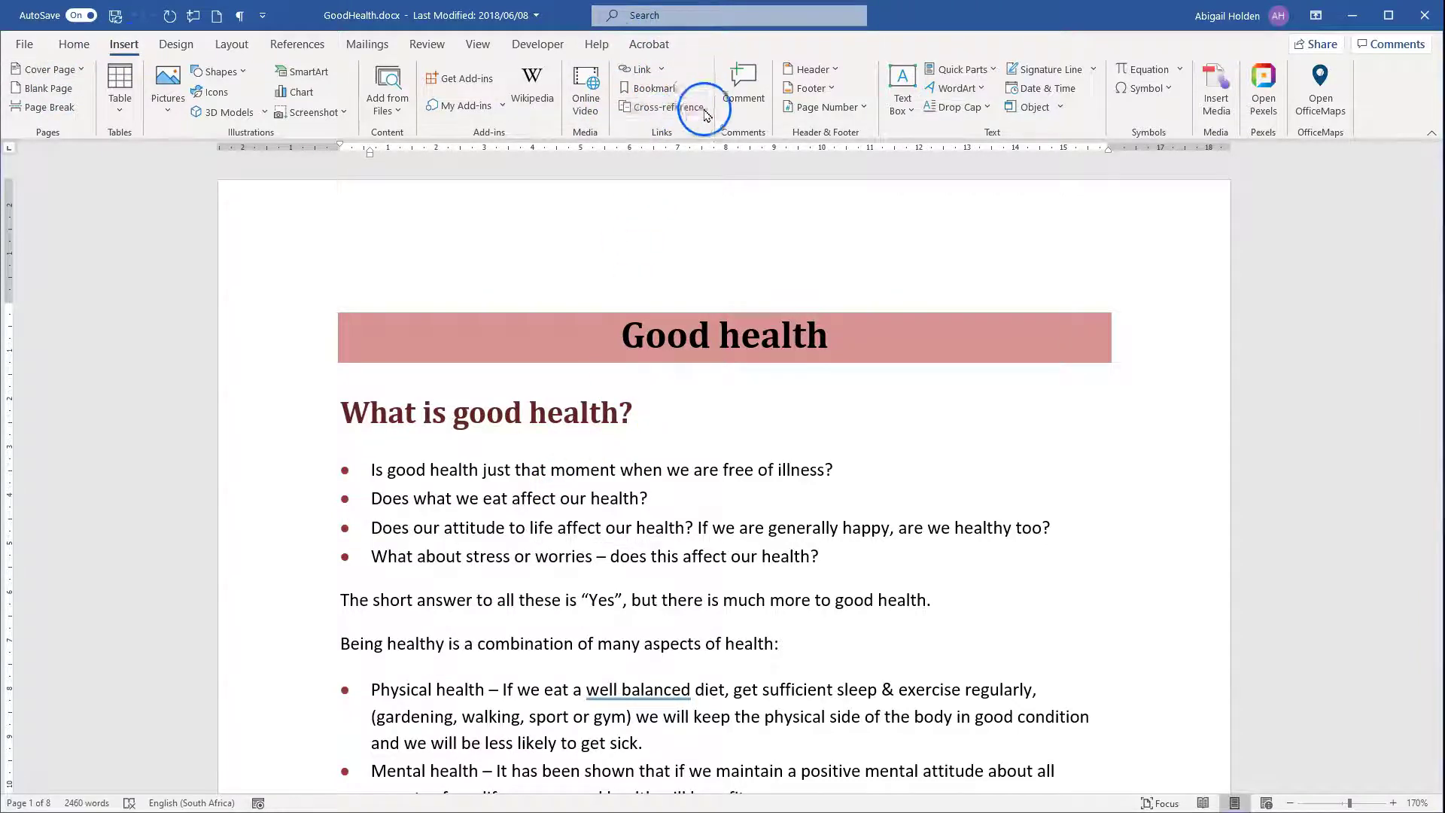
{"action": "left_click", "coordinate": [654, 89]}
{"action": "left_click", "coordinate": [720, 336]}
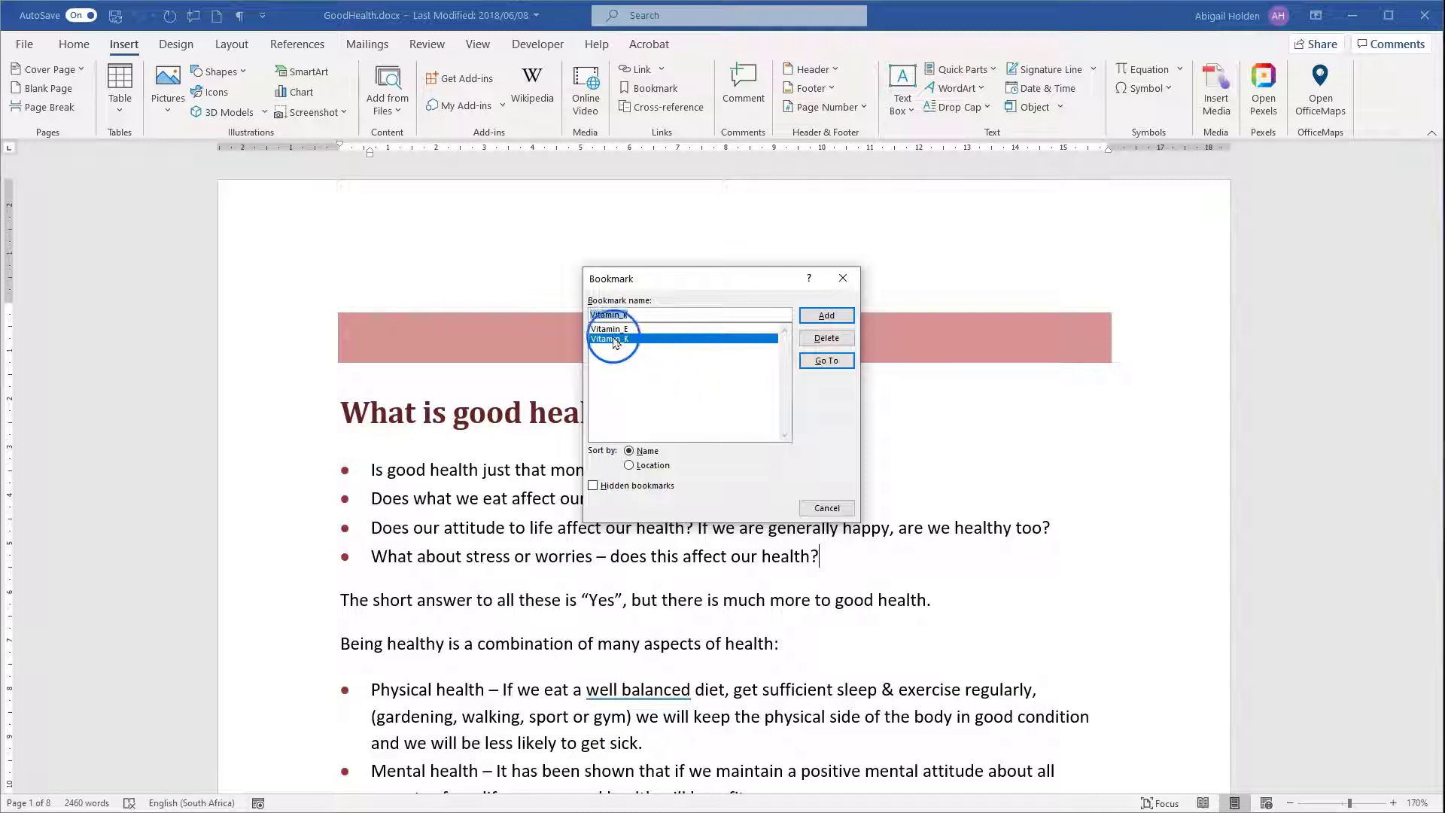
{"action": "left_click", "coordinate": [809, 360]}
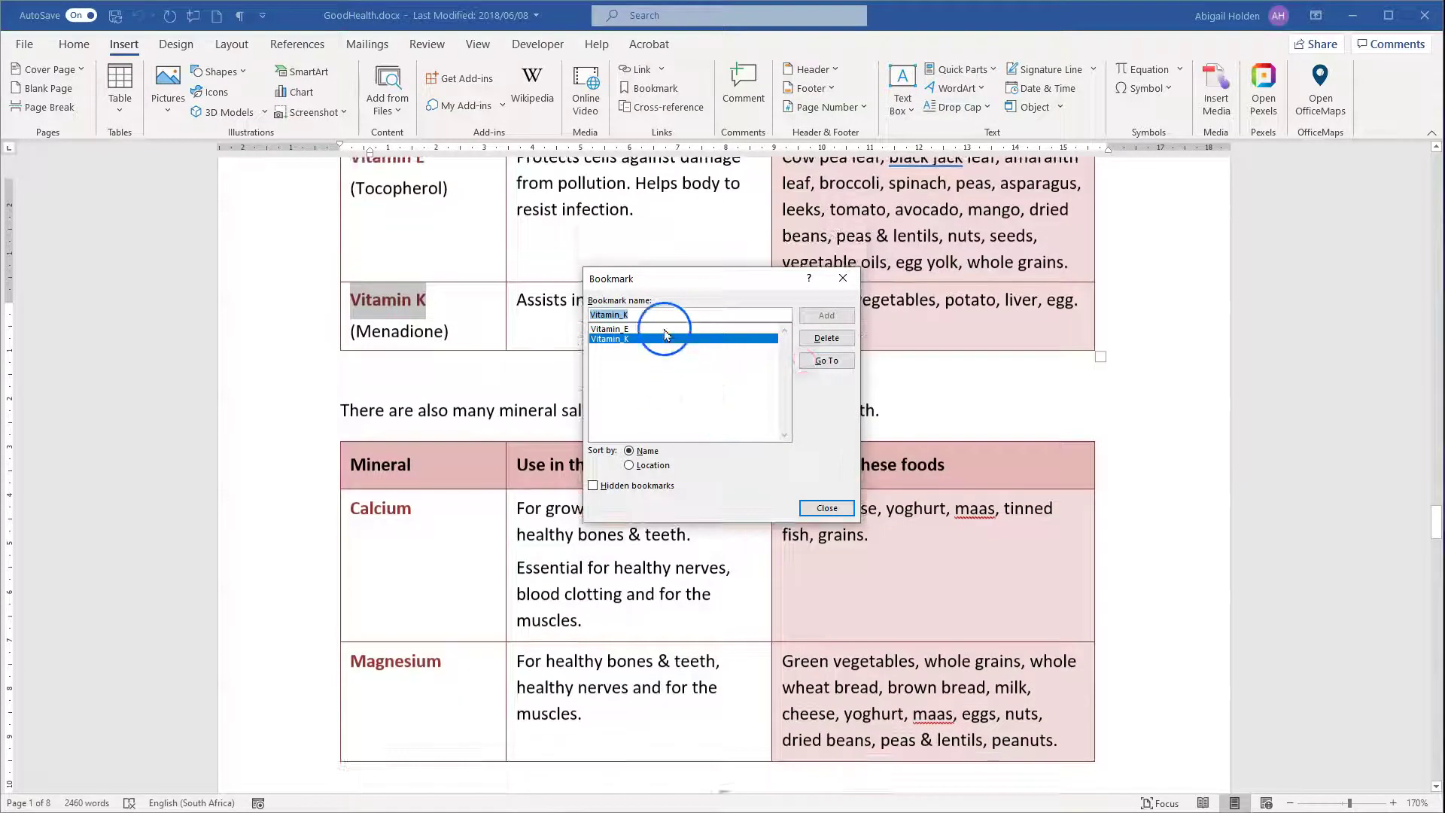
{"action": "left_click", "coordinate": [666, 329]}
{"action": "left_click", "coordinate": [826, 360]}
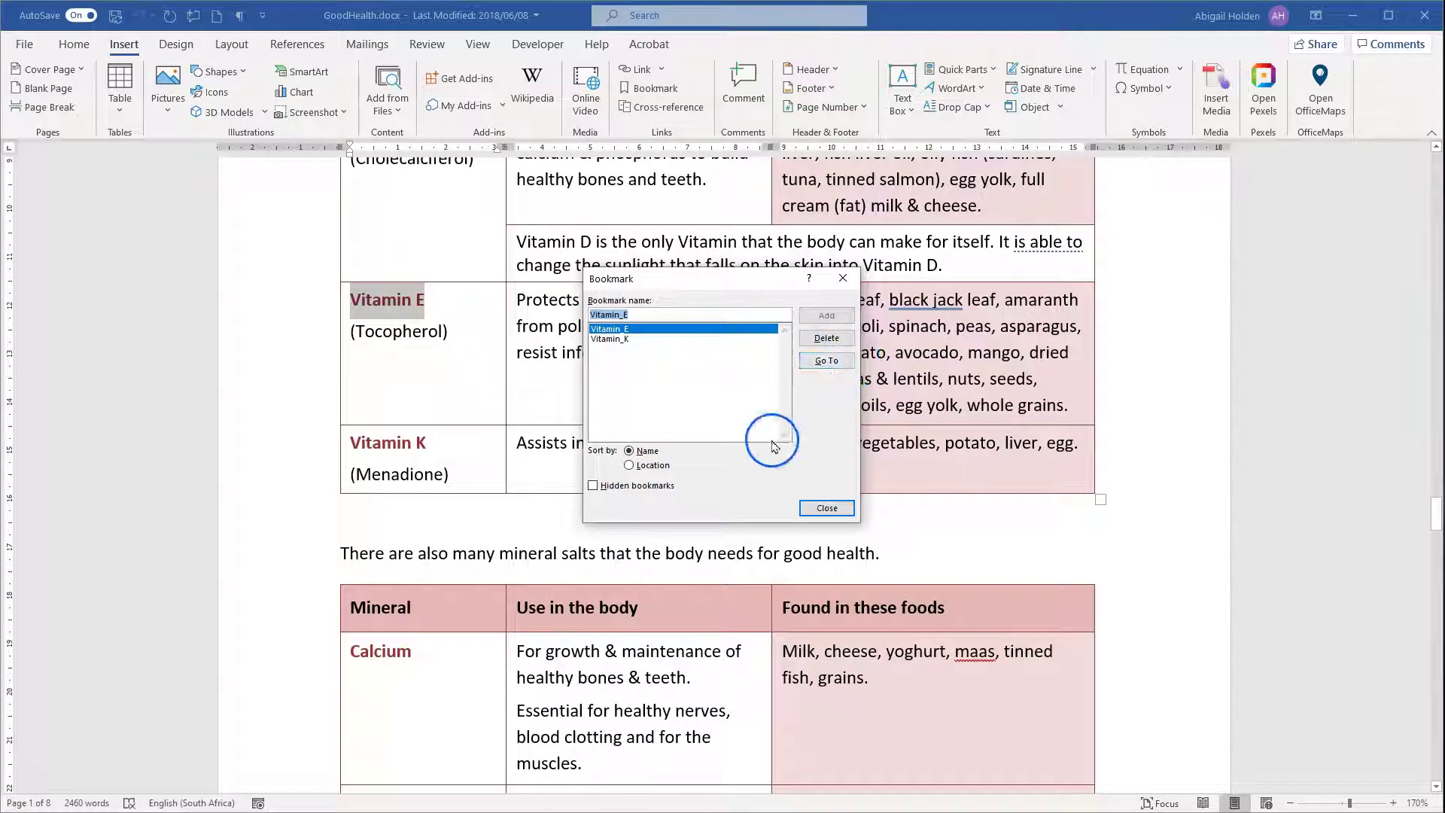
- Delete the Vitamin_K bookmark, then go to the remaining Vitamin_E bookmark
{"action": "left_click", "coordinate": [656, 340]}
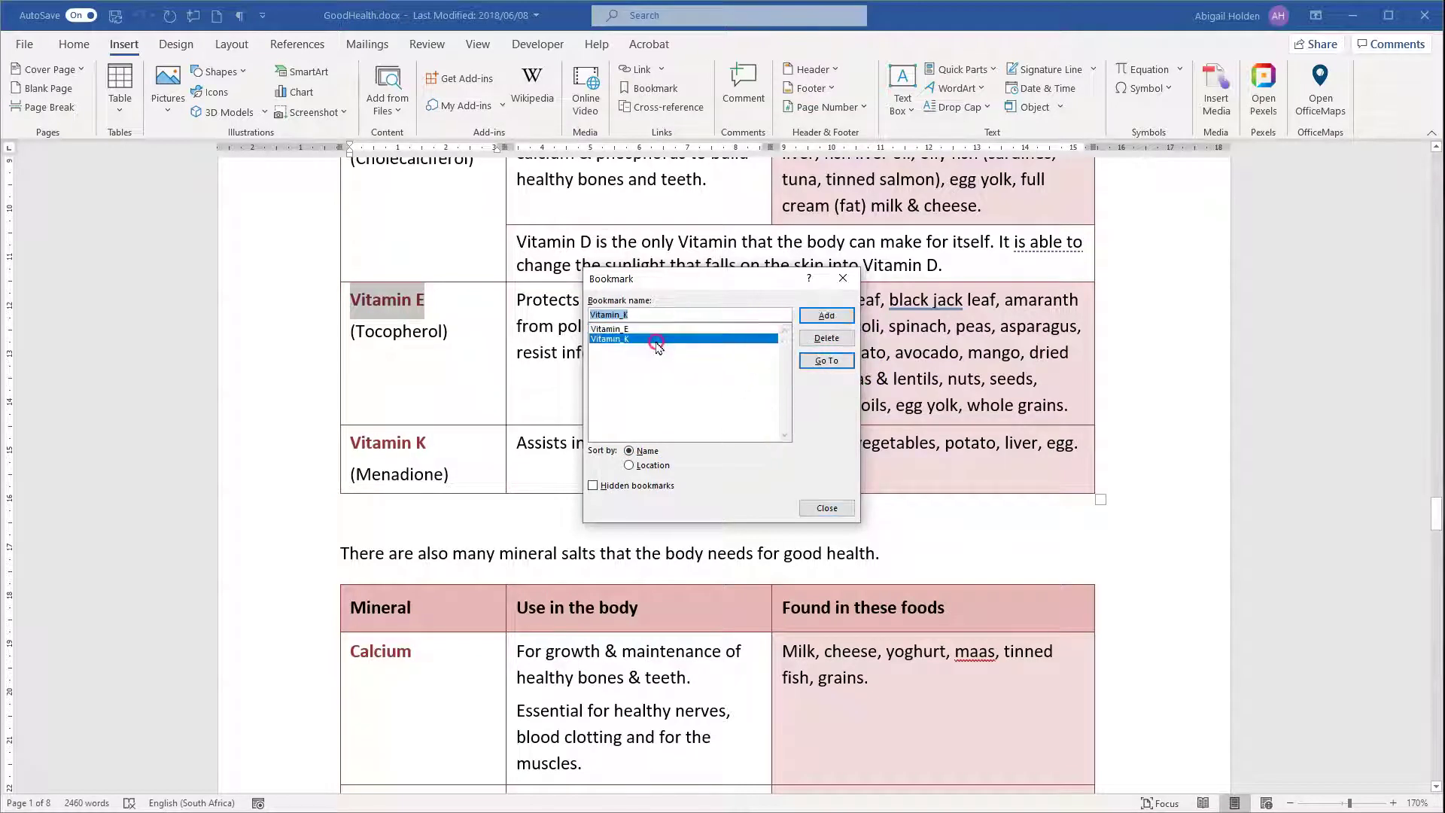
{"action": "left_click", "coordinate": [827, 338]}
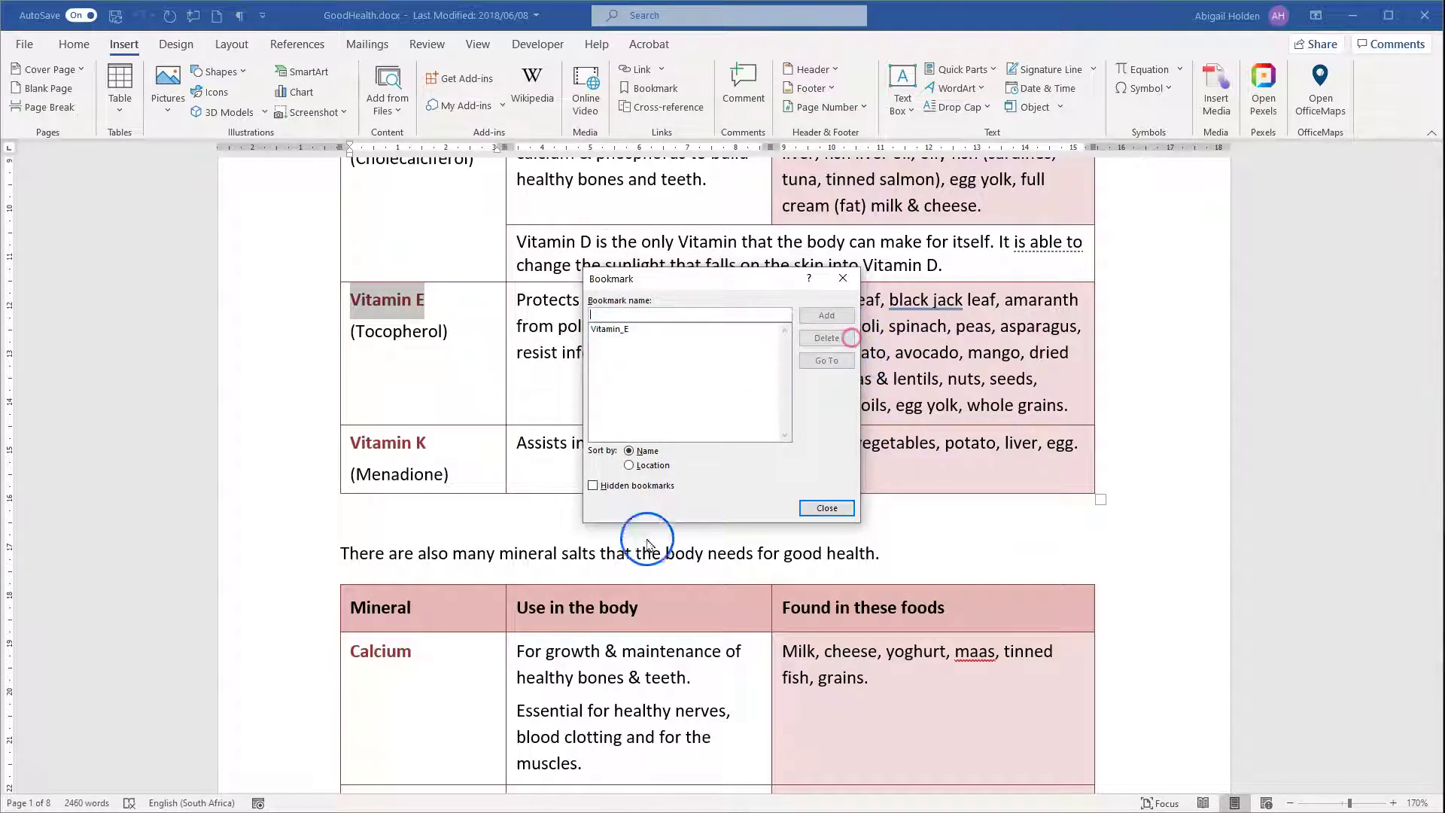
{"action": "left_click", "coordinate": [747, 399]}
{"action": "left_click", "coordinate": [809, 362]}
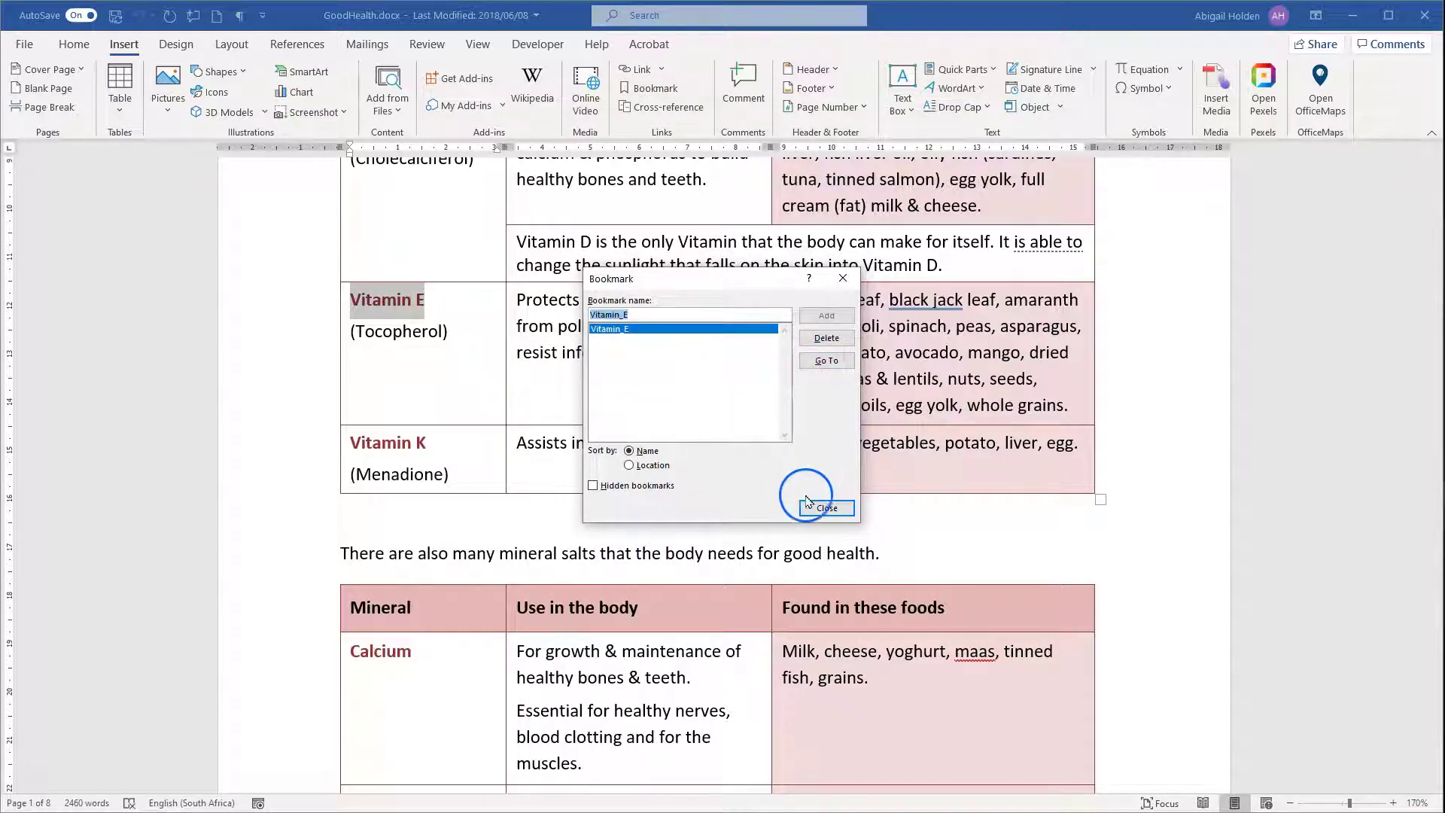
- Add the selected 'micro-nutrients' as bookmark micro_nutrients and recheck the bookmark list
{"action": "left_click", "coordinate": [826, 508]}
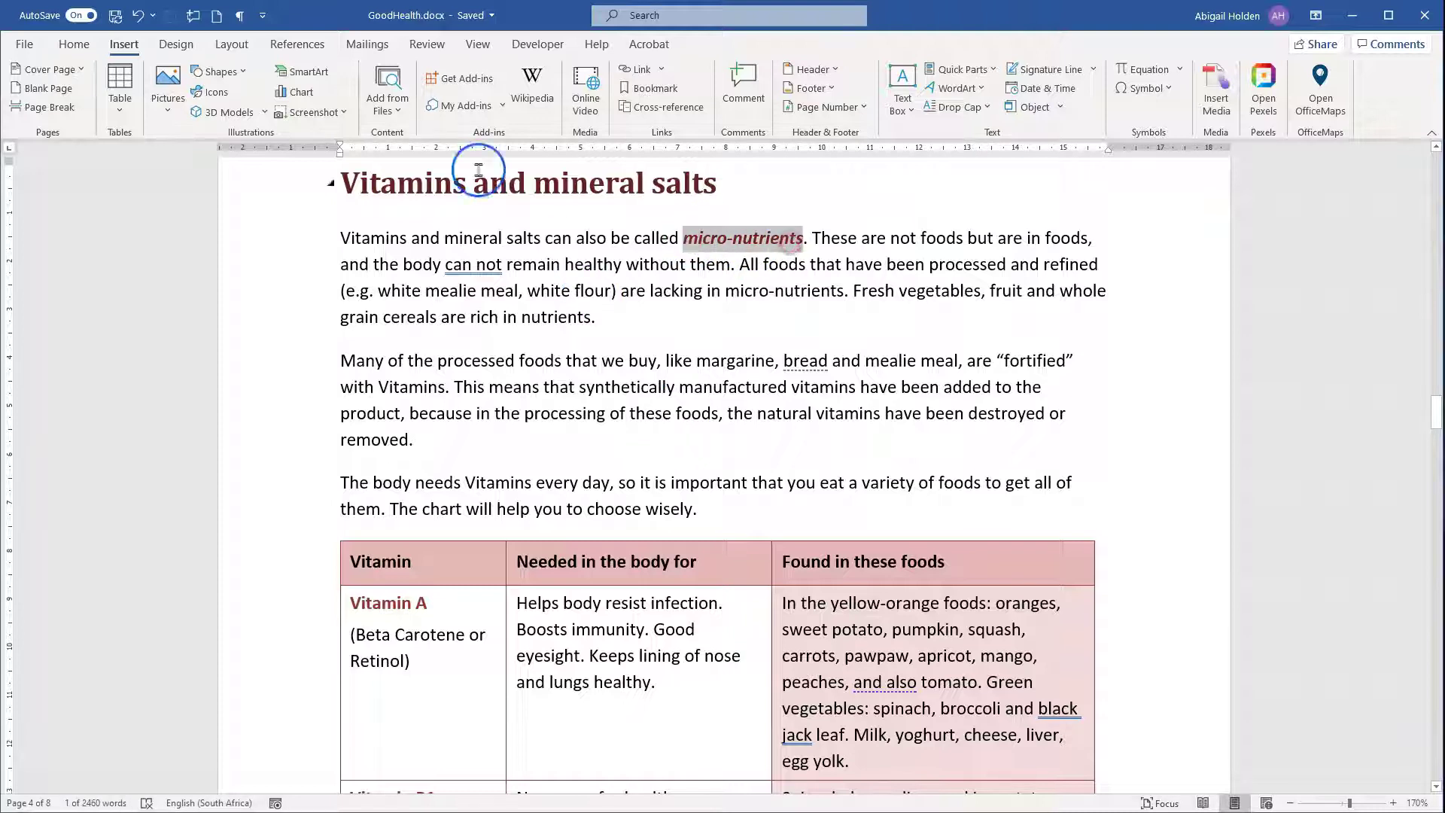
{"action": "left_click", "coordinate": [649, 89]}
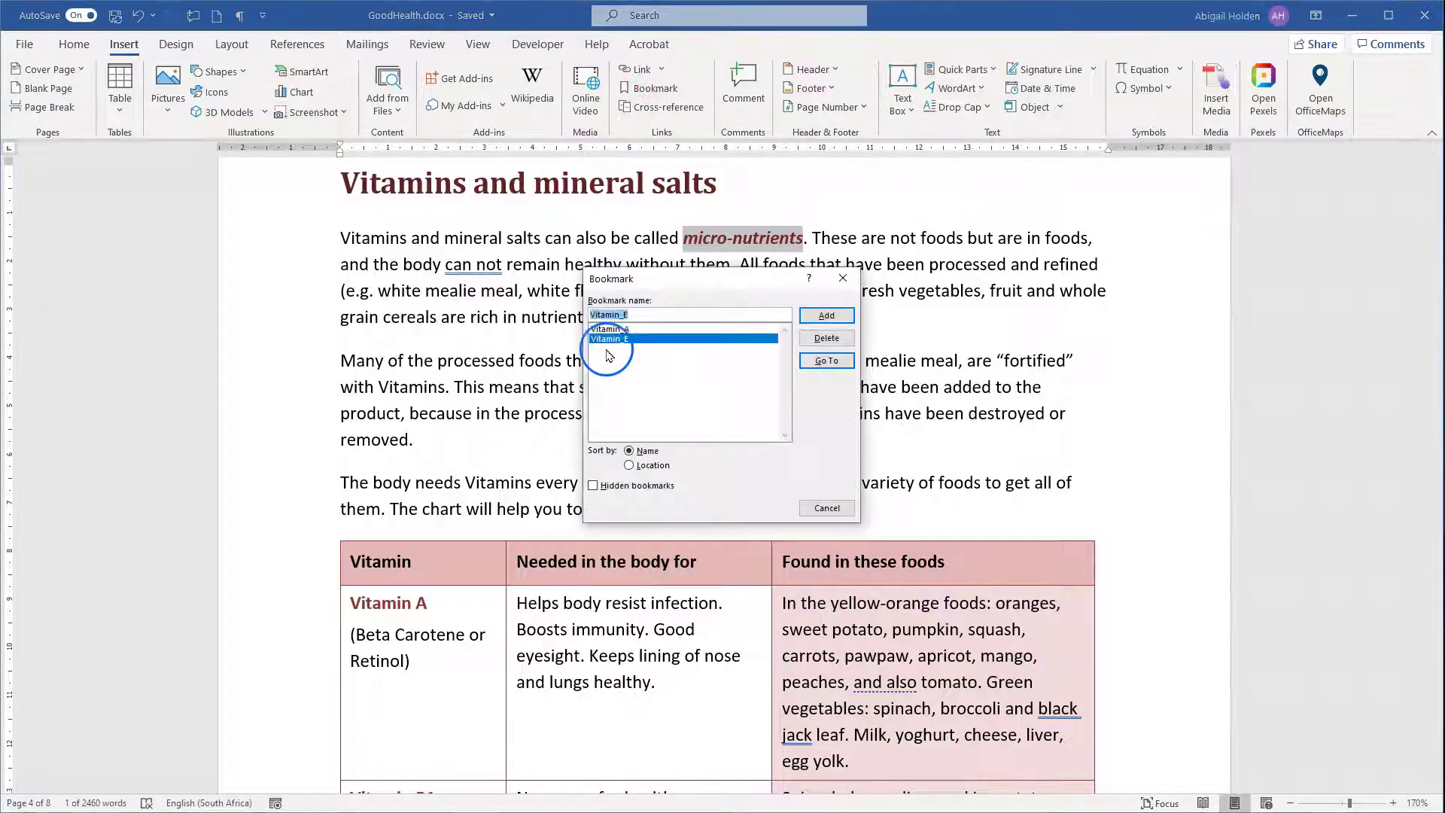
{"action": "type", "text": "micro_nutrients"}
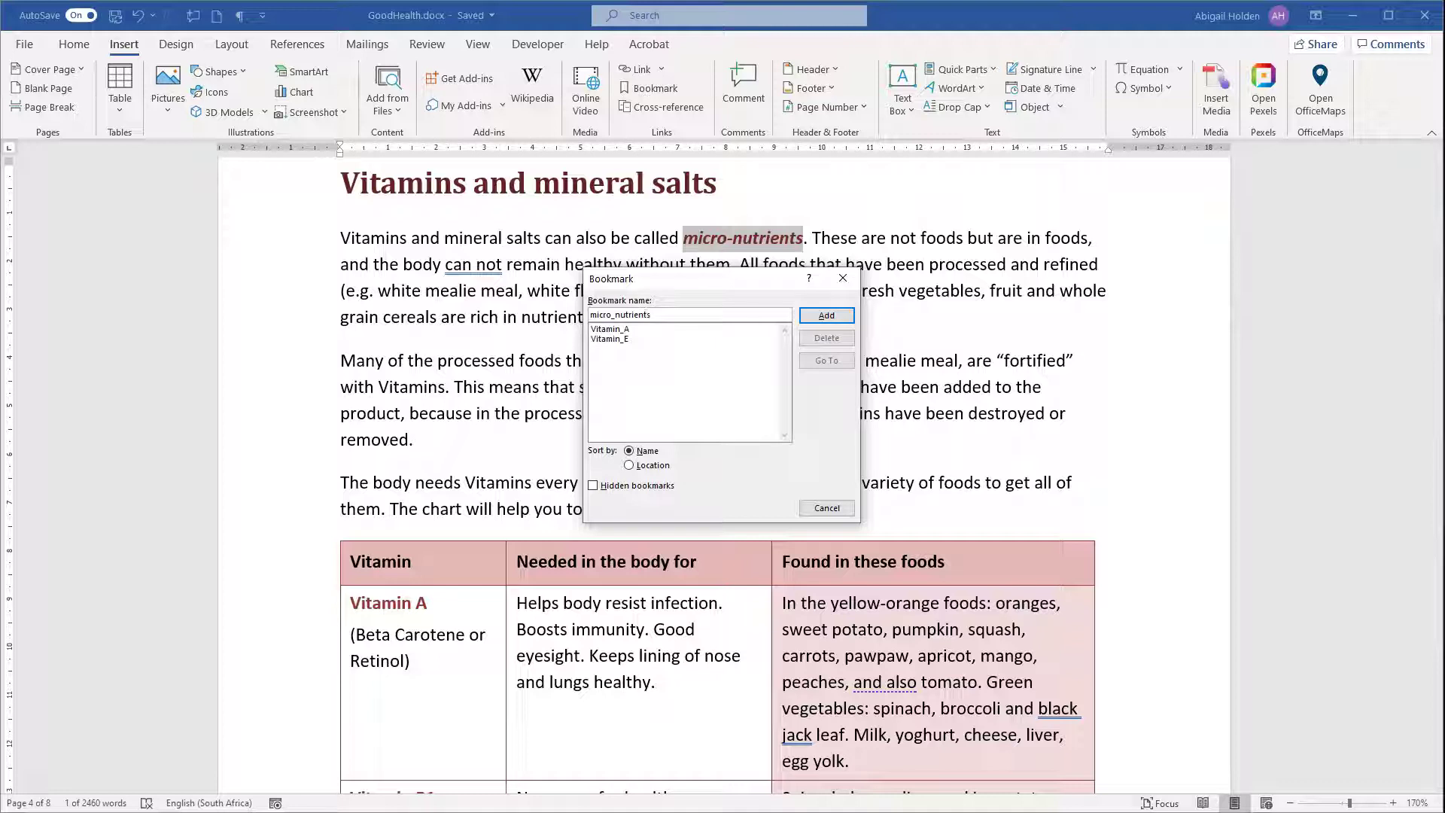
{"action": "left_click", "coordinate": [826, 315]}
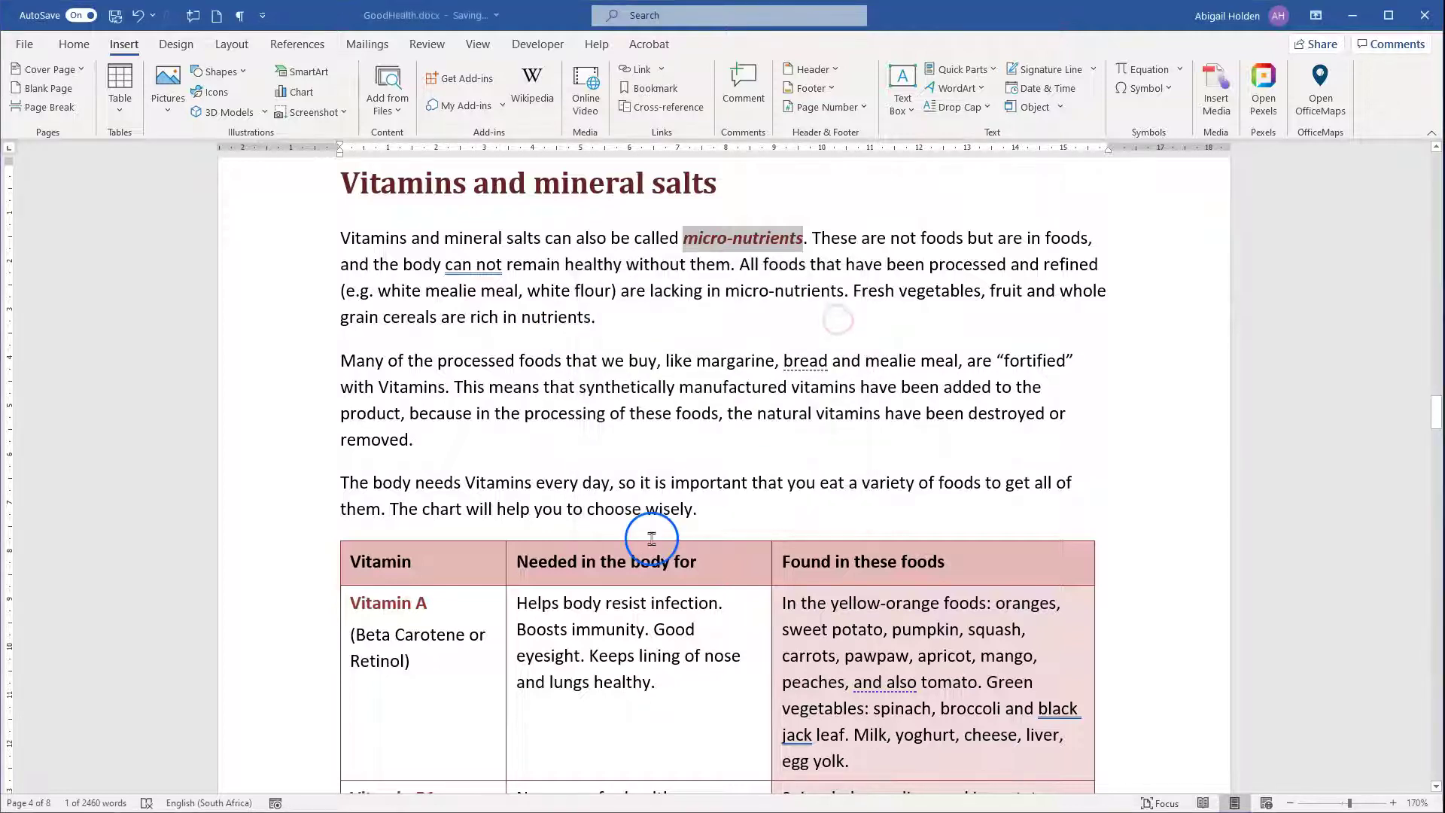
{"action": "left_click", "coordinate": [649, 89]}
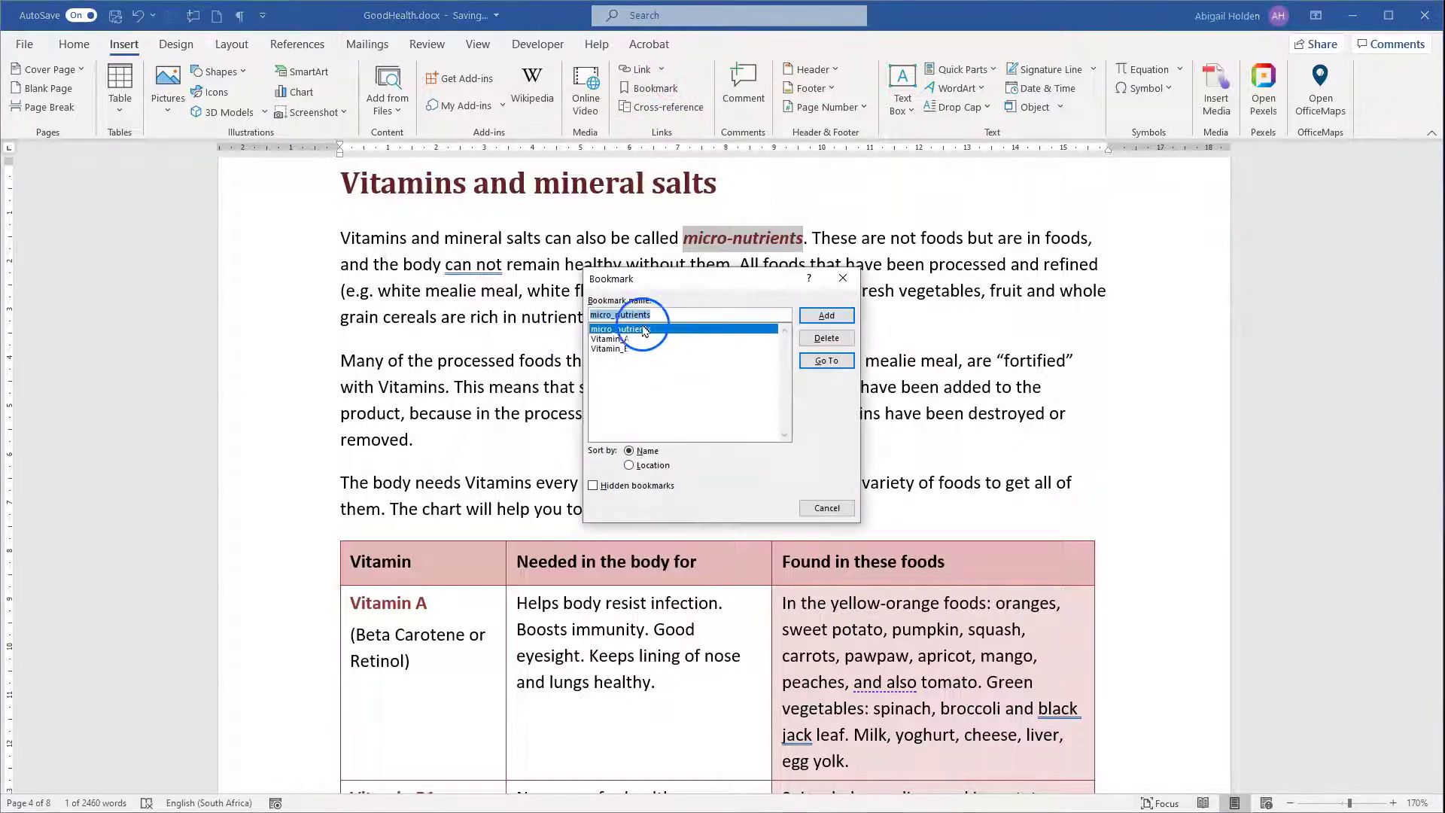
{"action": "left_click", "coordinate": [826, 508]}
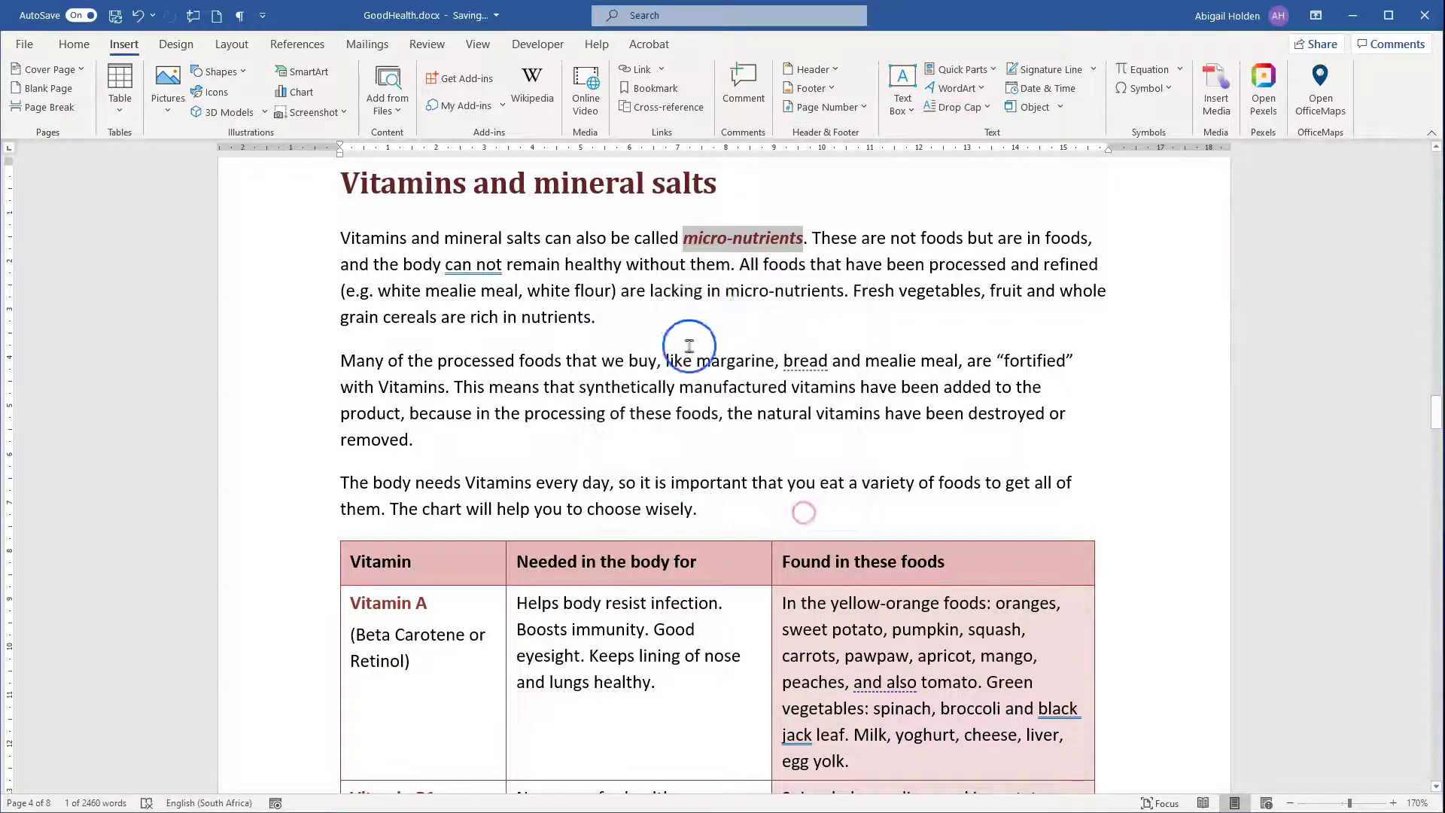
- Use Go To by Bookmark to jump between bookmarks, ending at Vitamin_A, then close it
{"action": "left_click", "coordinate": [715, 268]}
{"action": "left_click", "coordinate": [74, 43]}
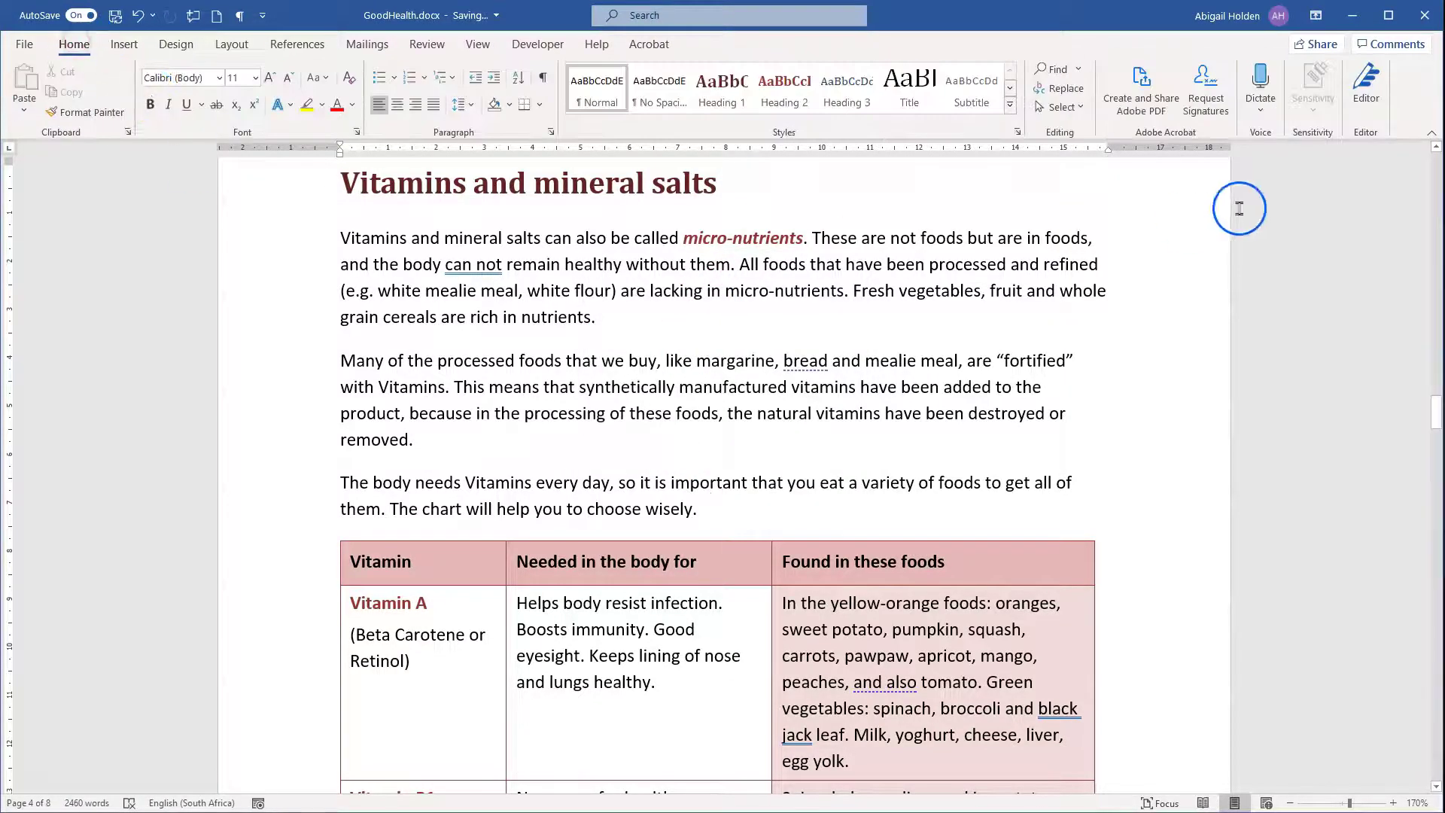
{"action": "left_click", "coordinate": [1082, 70]}
{"action": "left_click", "coordinate": [1078, 136]}
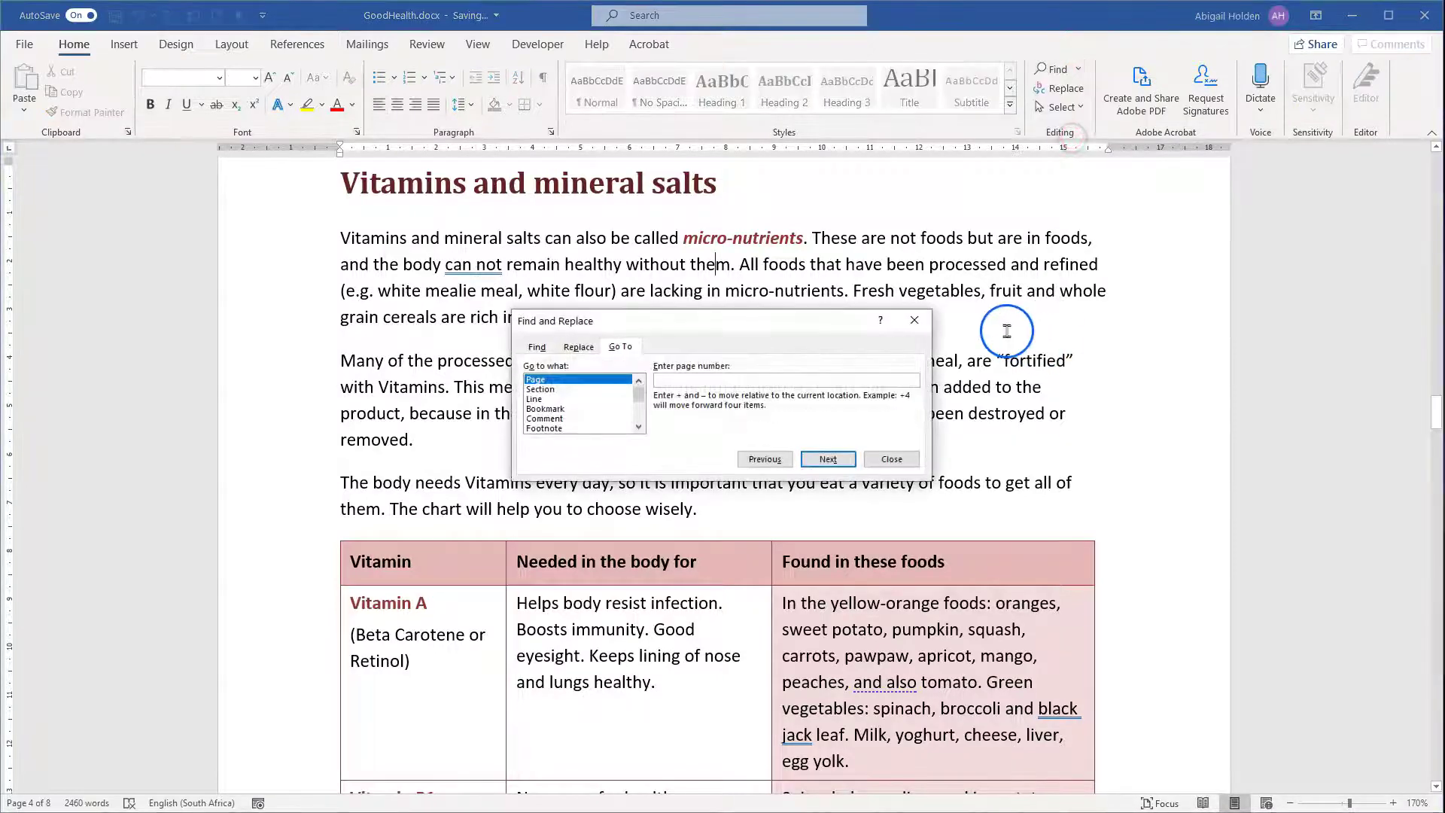
{"action": "left_click", "coordinate": [548, 408]}
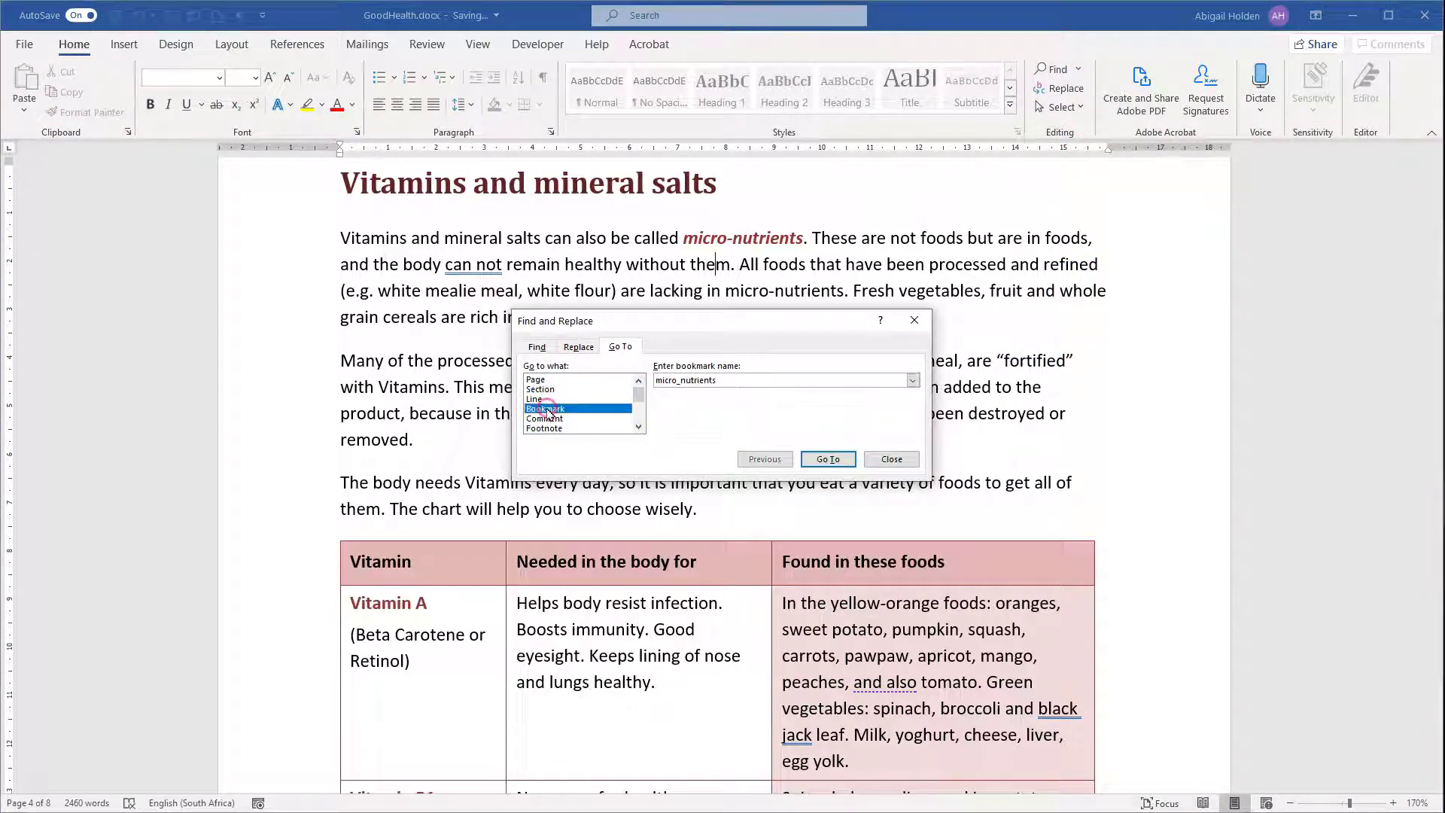
{"action": "left_click", "coordinate": [913, 381]}
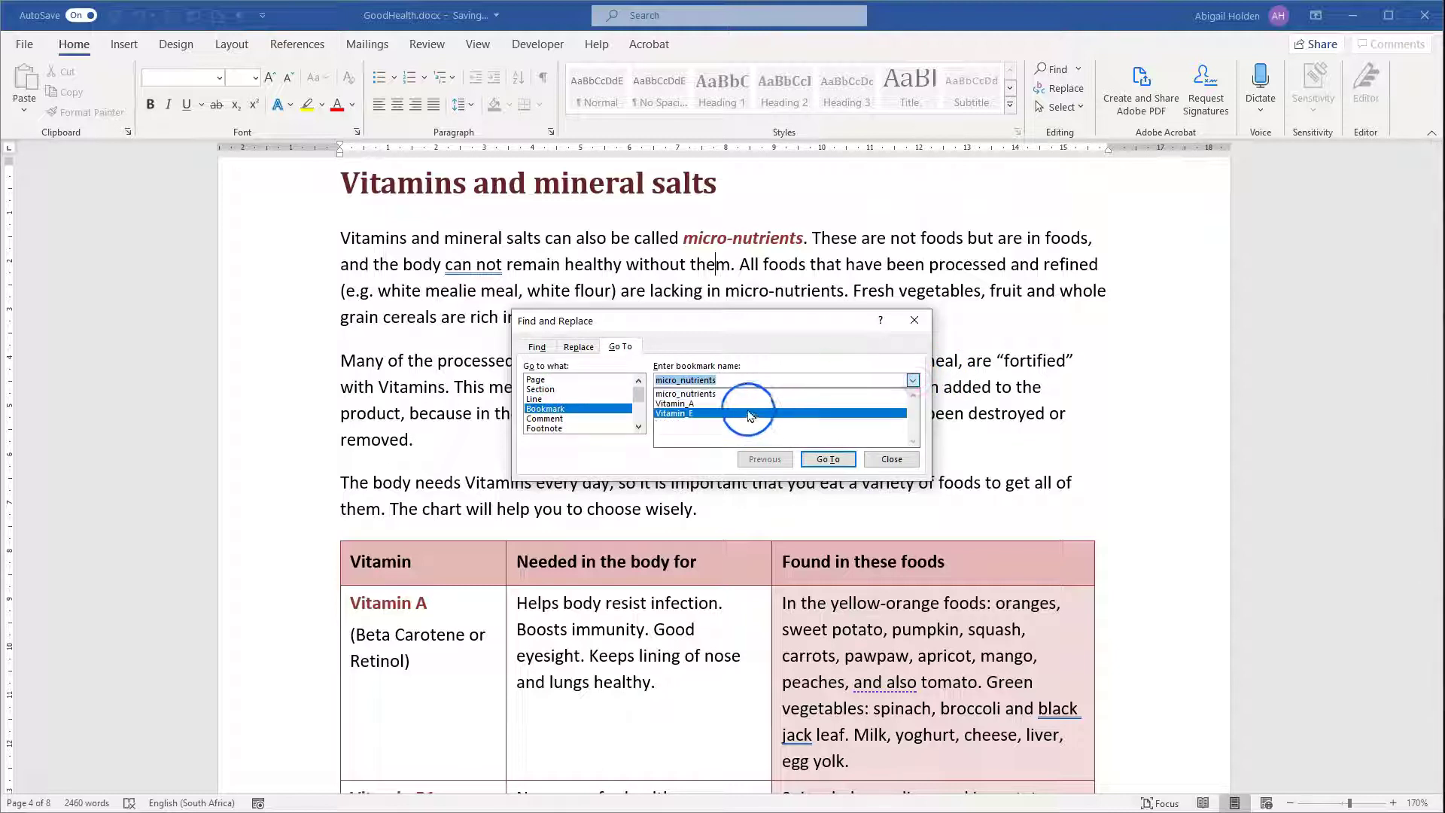
{"action": "left_click", "coordinate": [721, 413]}
{"action": "left_click", "coordinate": [828, 459]}
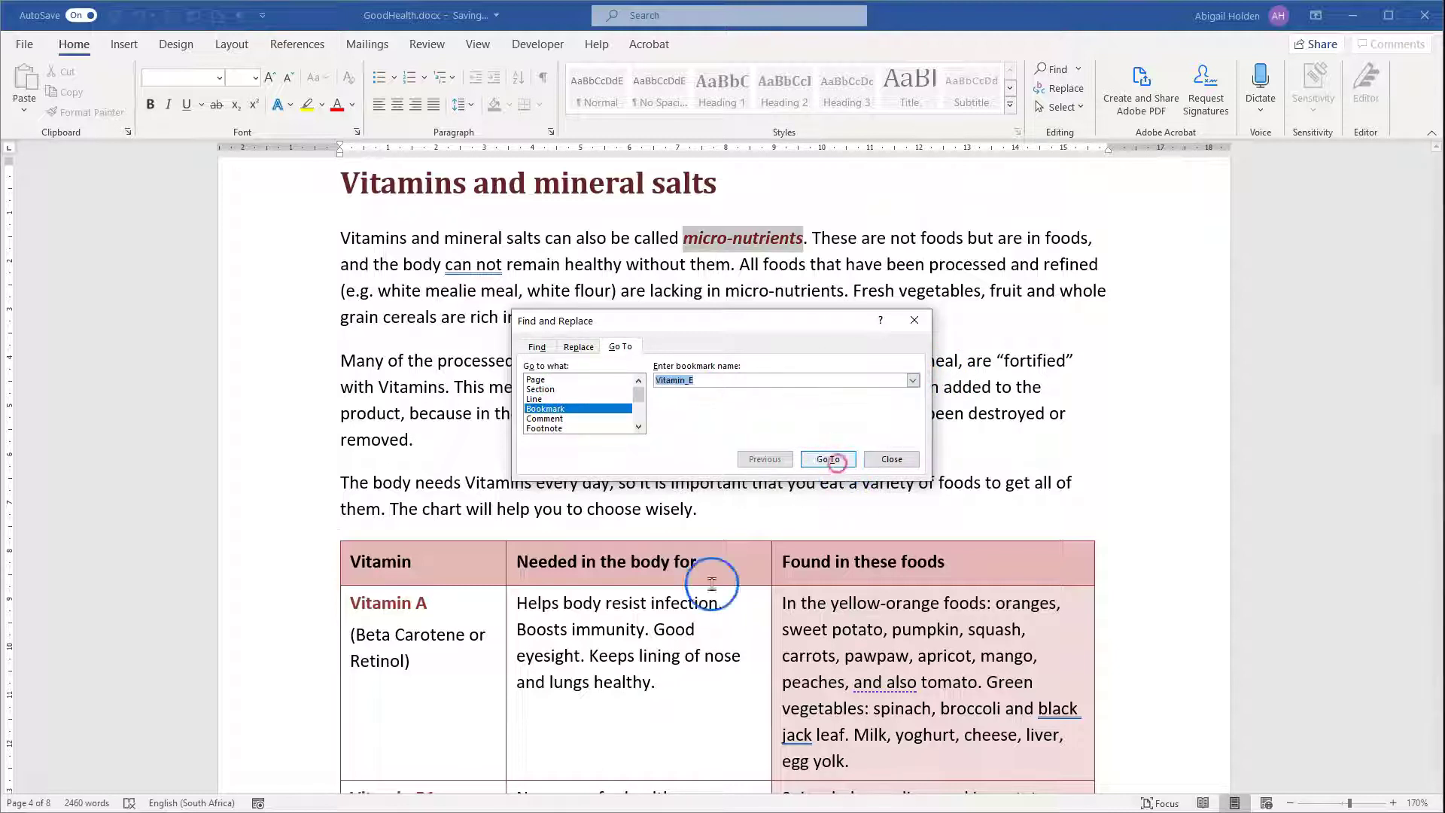
{"action": "left_click", "coordinate": [824, 460]}
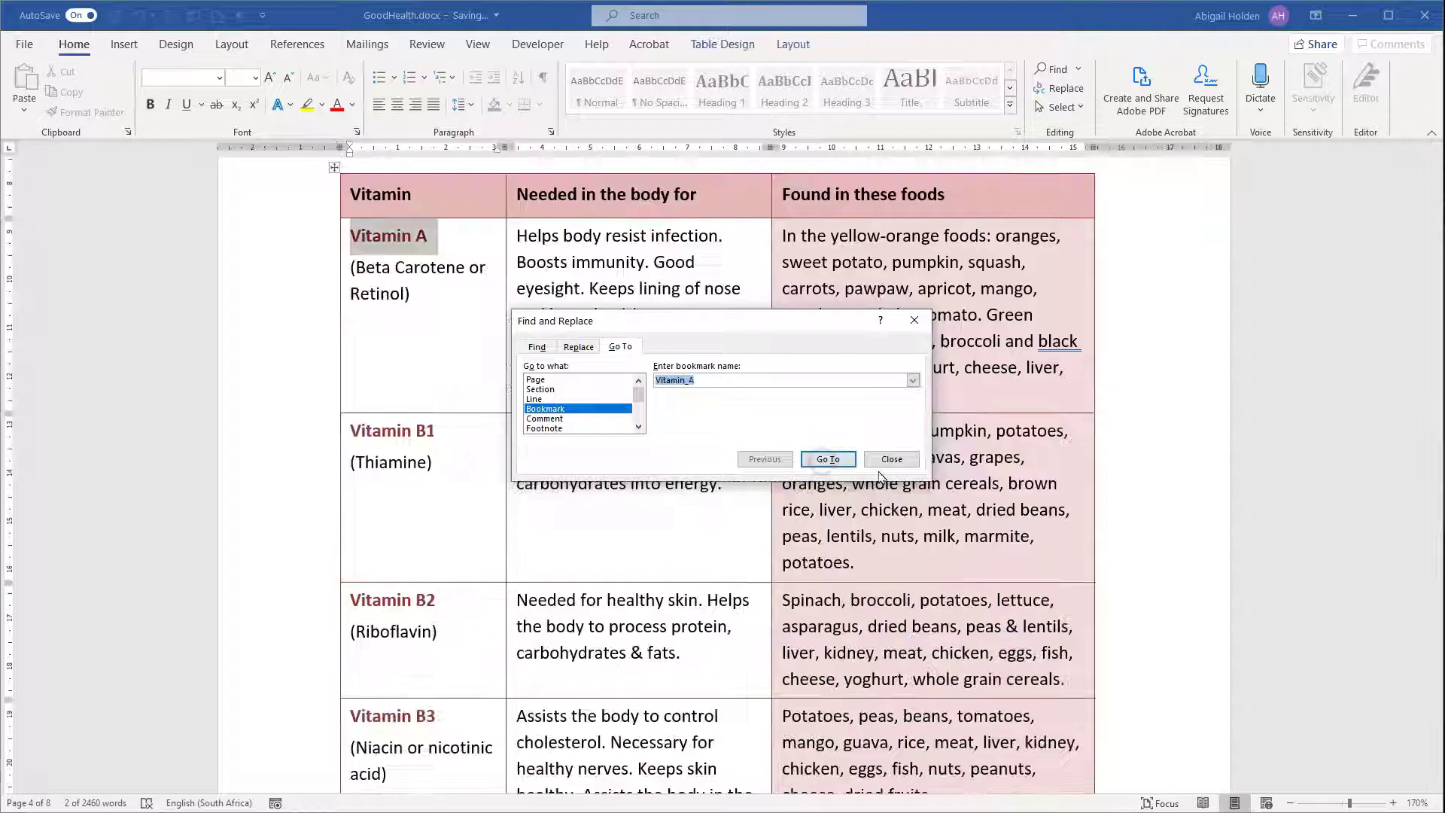
{"action": "key", "text": "Escape"}
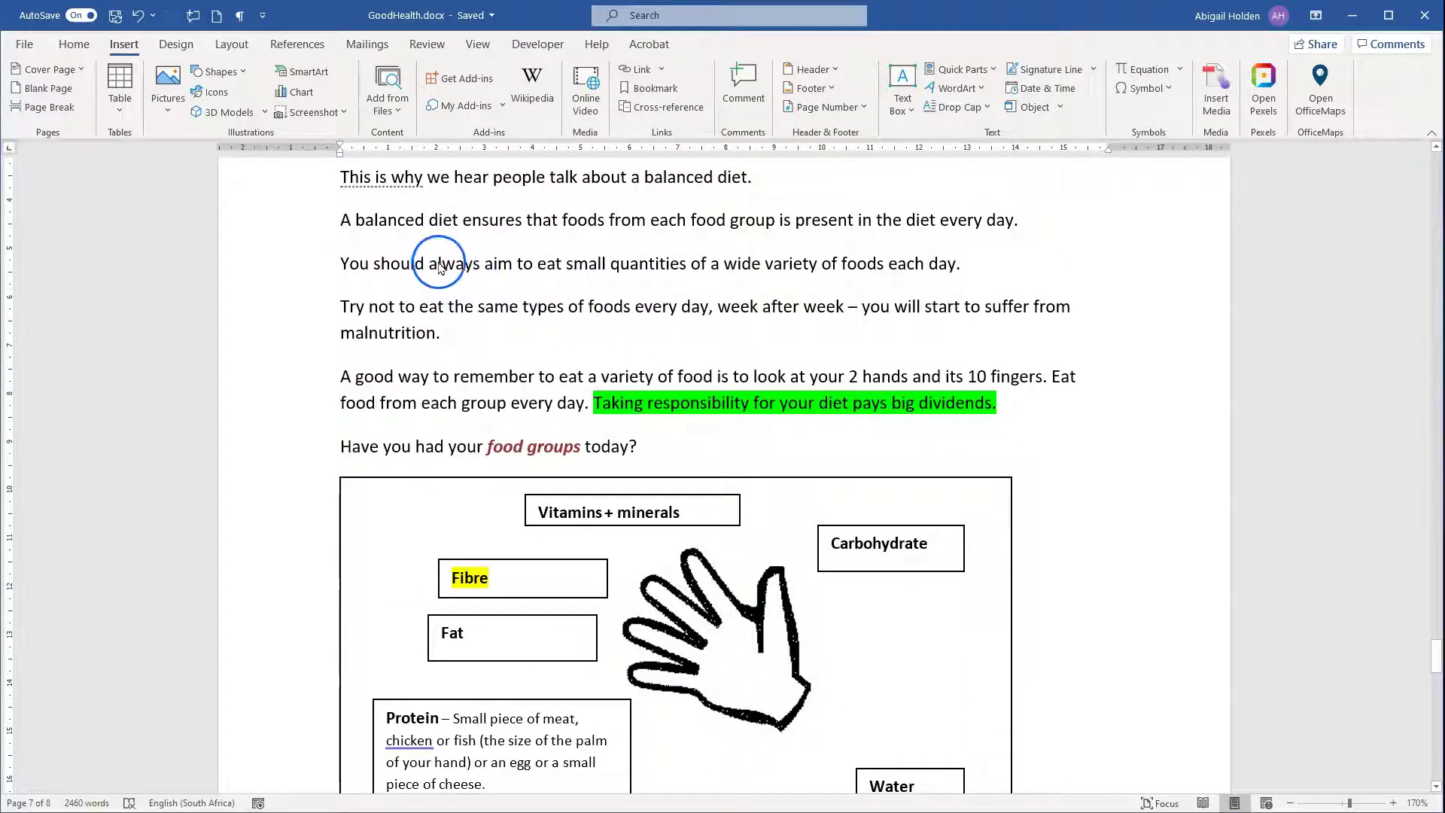
- Link the green-highlighted 'big dividends' sentence to the 'Why do we eat food?' heading
{"action": "left_click", "coordinate": [126, 47]}
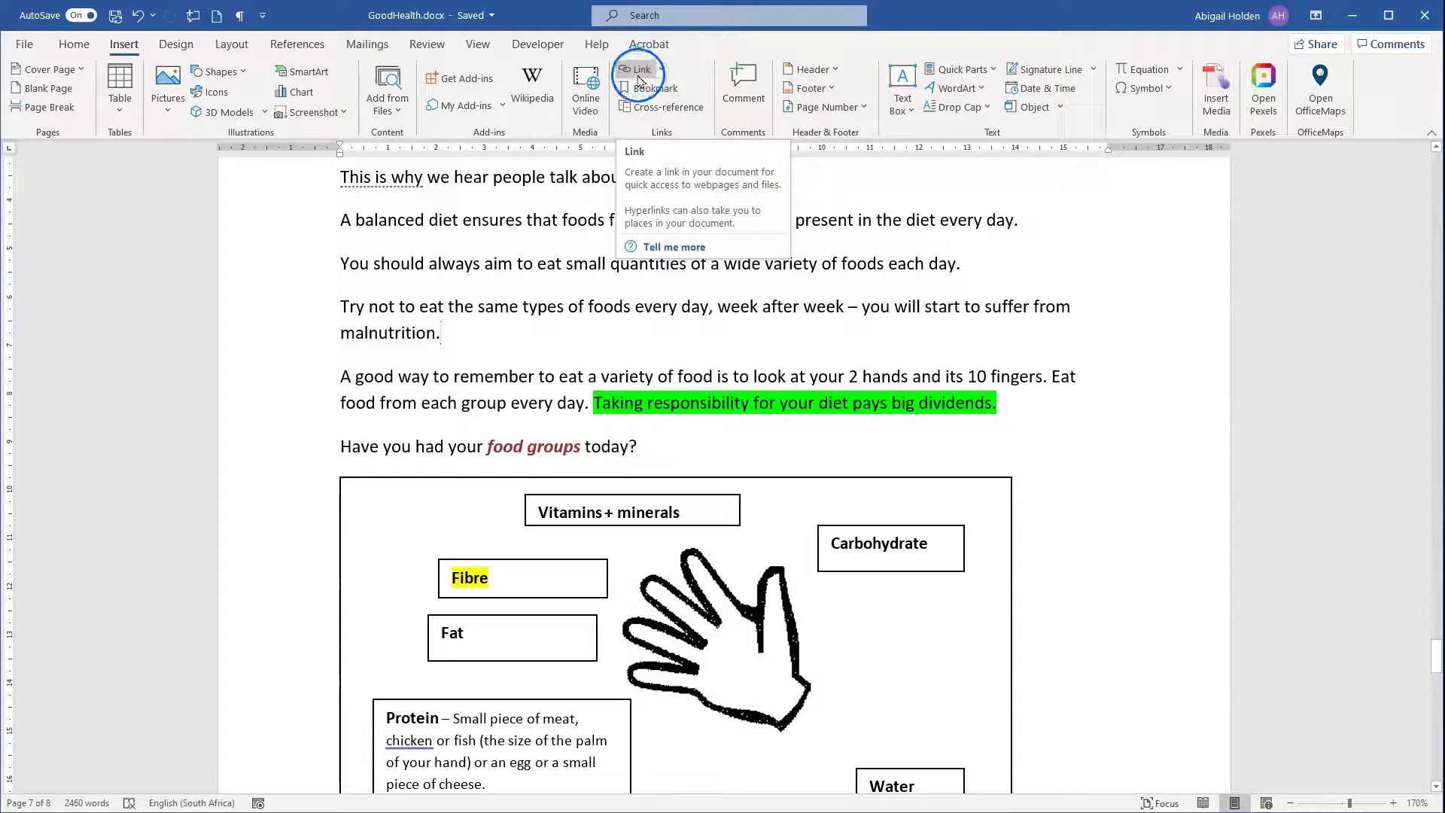
{"action": "left_click_drag", "start_coordinate": [597, 400], "coordinate": [985, 404]}
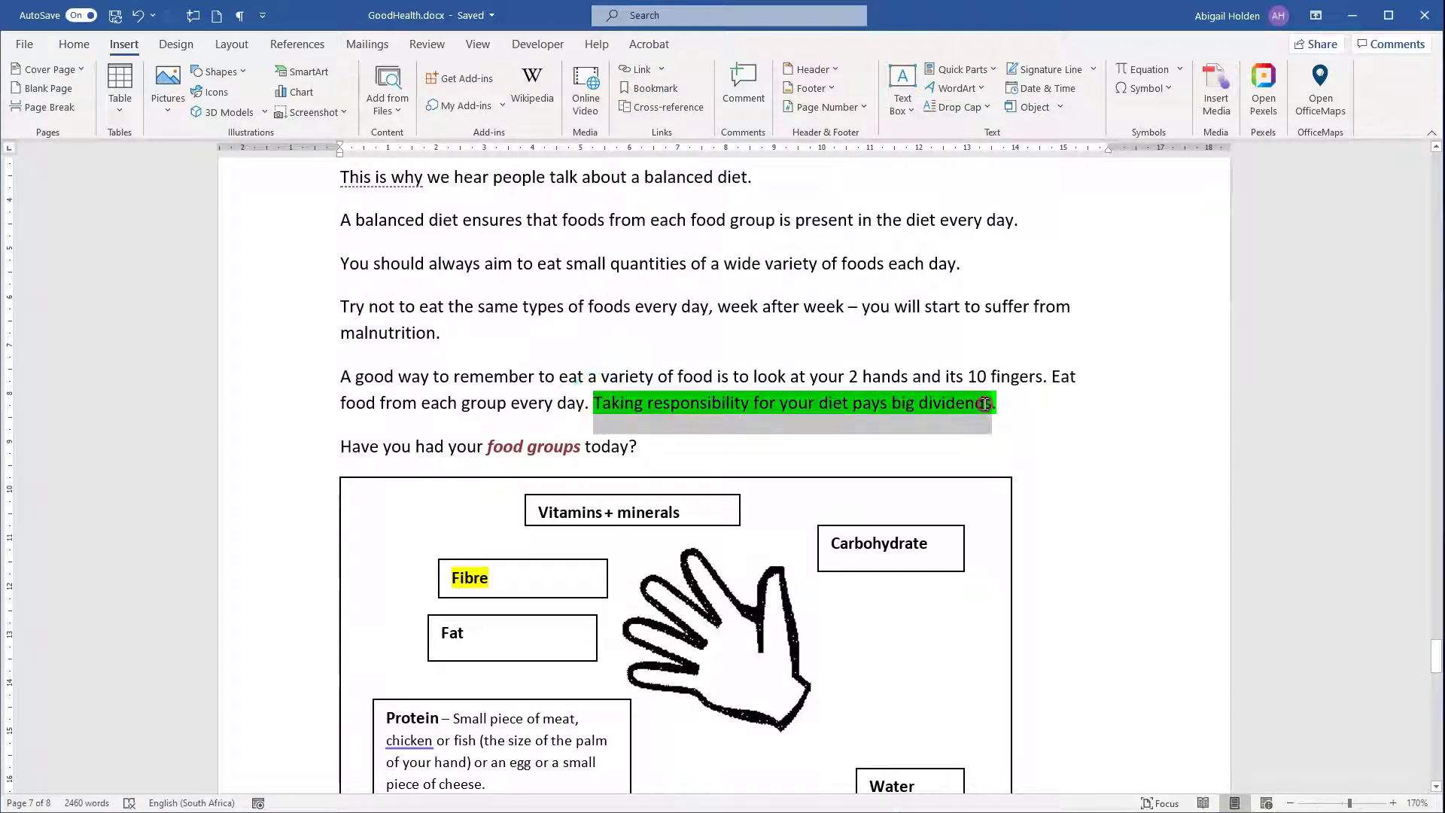
{"action": "left_click", "coordinate": [642, 69]}
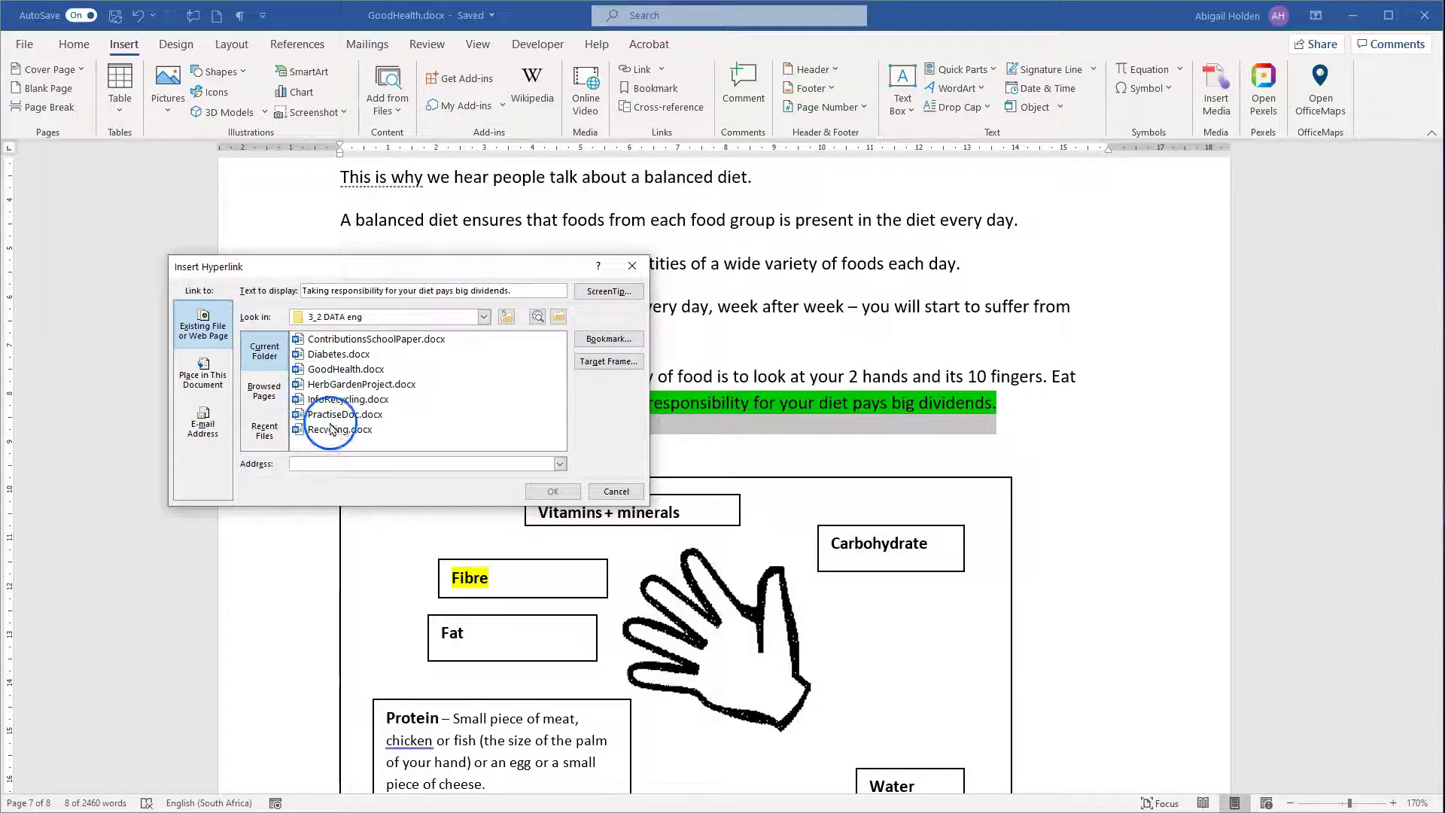
{"action": "left_click", "coordinate": [203, 374]}
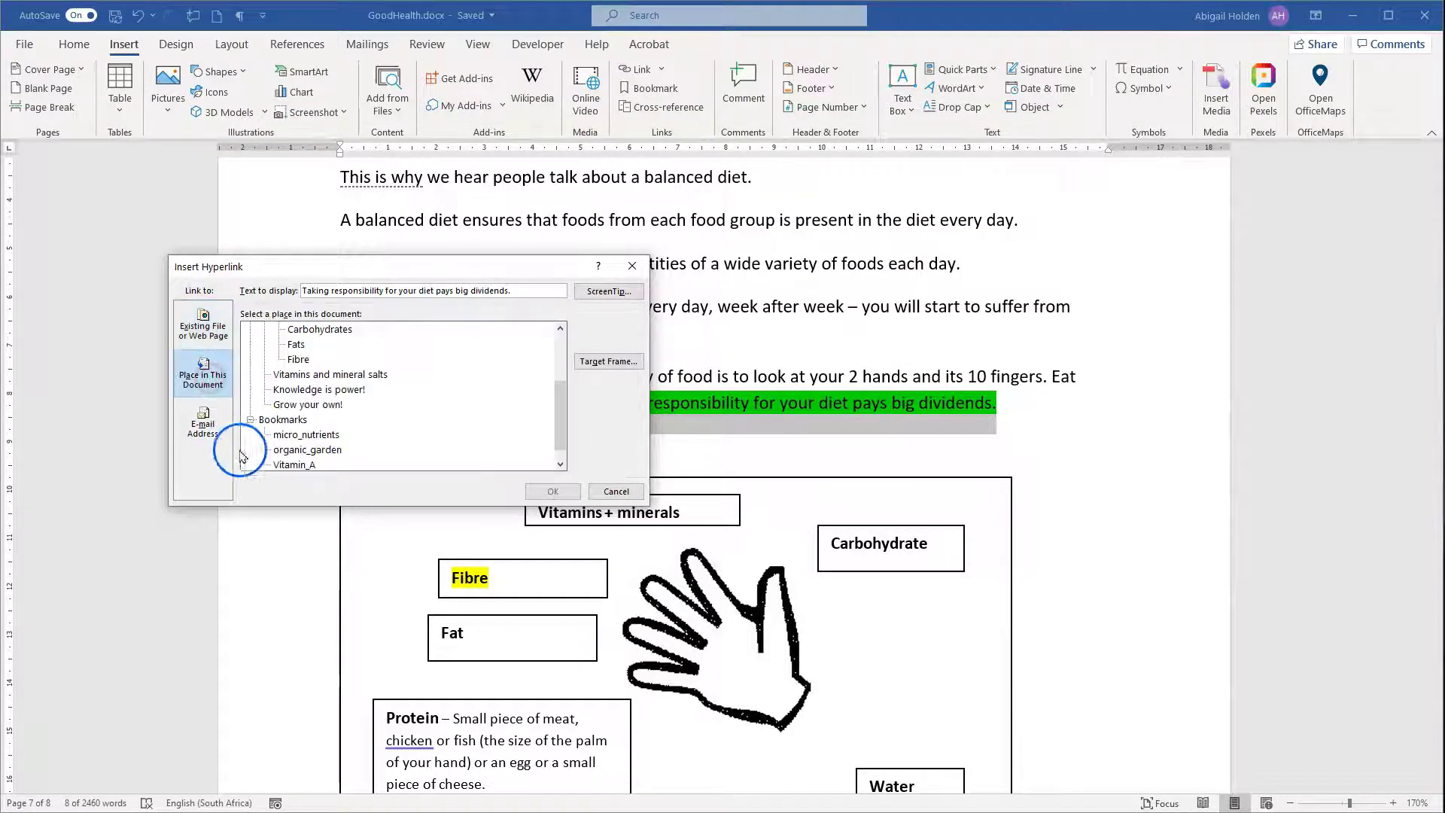
{"action": "scroll", "coordinate": [447, 449], "scroll_direction": "up", "scroll_amount": 3}
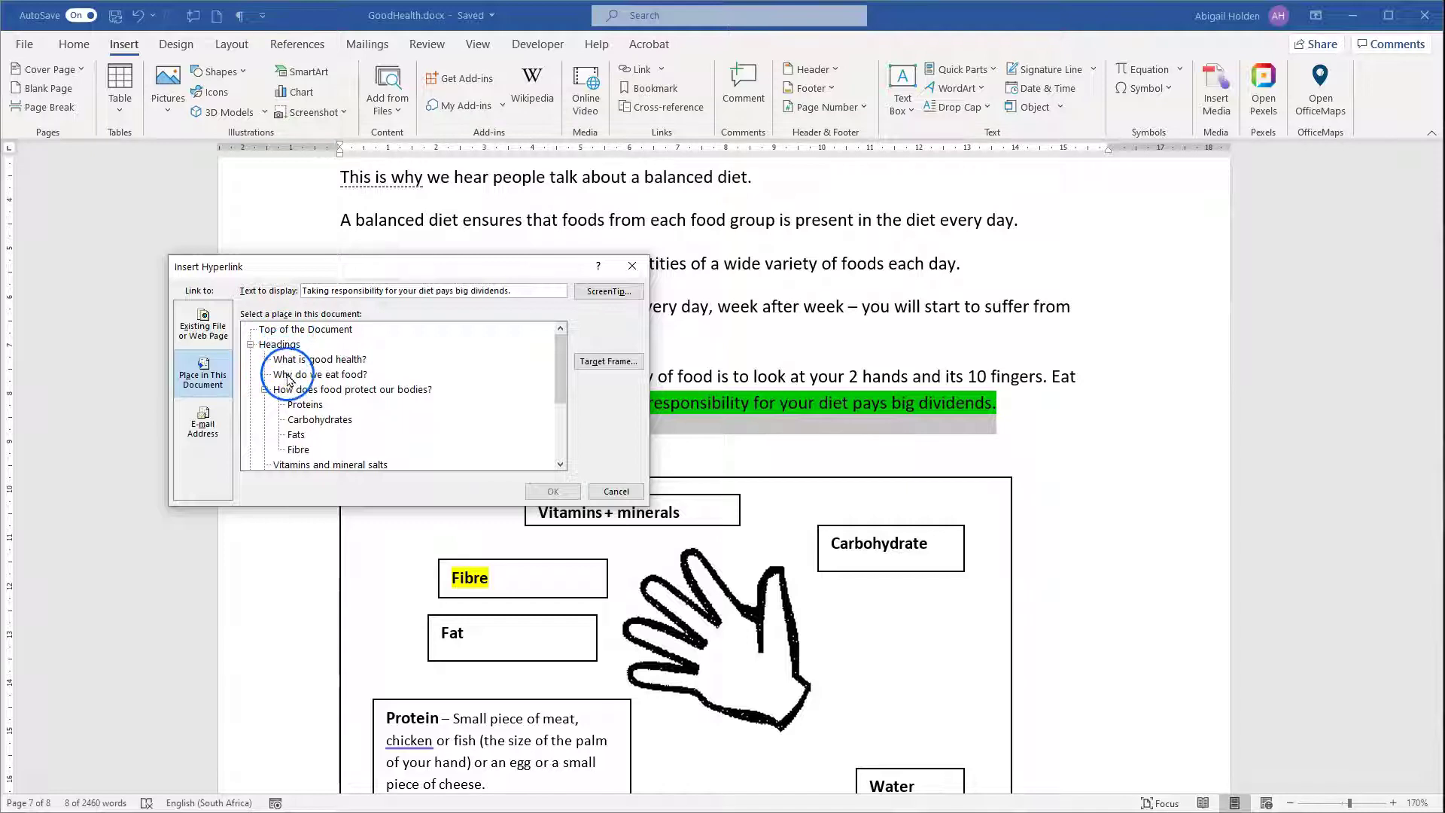
{"action": "scroll", "coordinate": [286, 392], "scroll_direction": "down", "scroll_amount": 3}
{"action": "scroll", "coordinate": [283, 406], "scroll_direction": "up", "scroll_amount": 1}
{"action": "scroll", "coordinate": [282, 414], "scroll_direction": "down", "scroll_amount": 1}
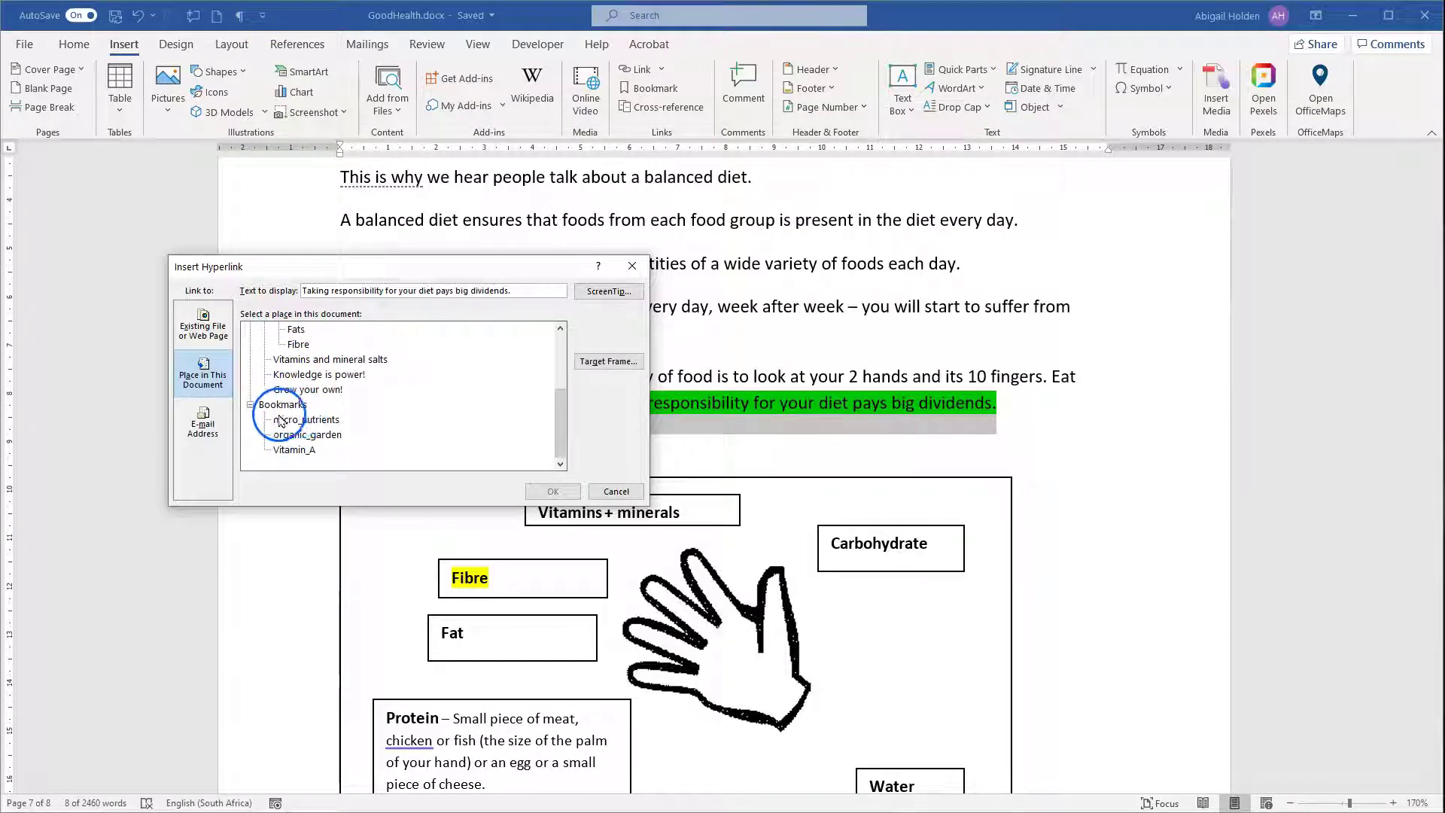
{"action": "scroll", "coordinate": [353, 393], "scroll_direction": "up", "scroll_amount": 2}
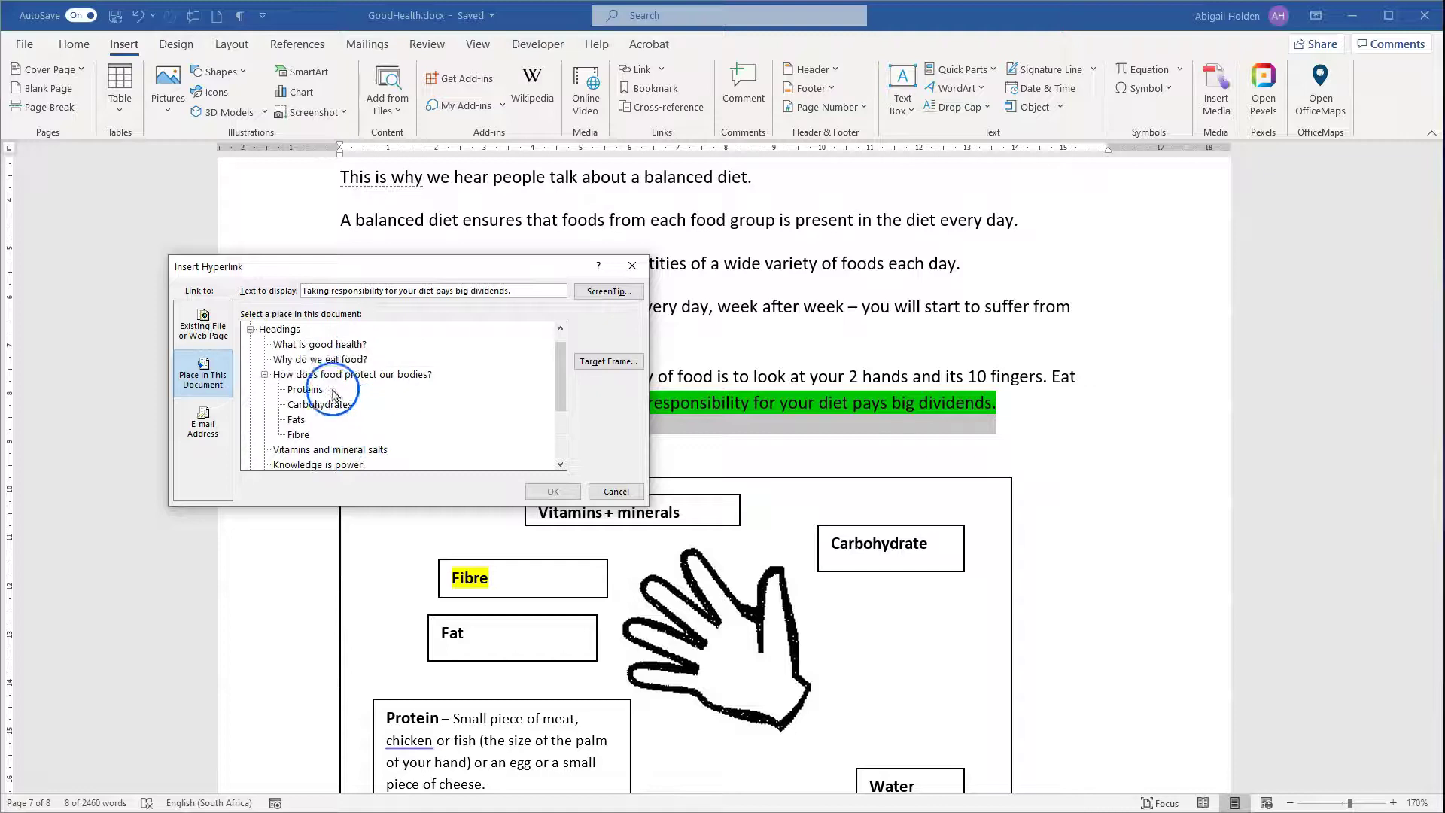
{"action": "left_click", "coordinate": [322, 360]}
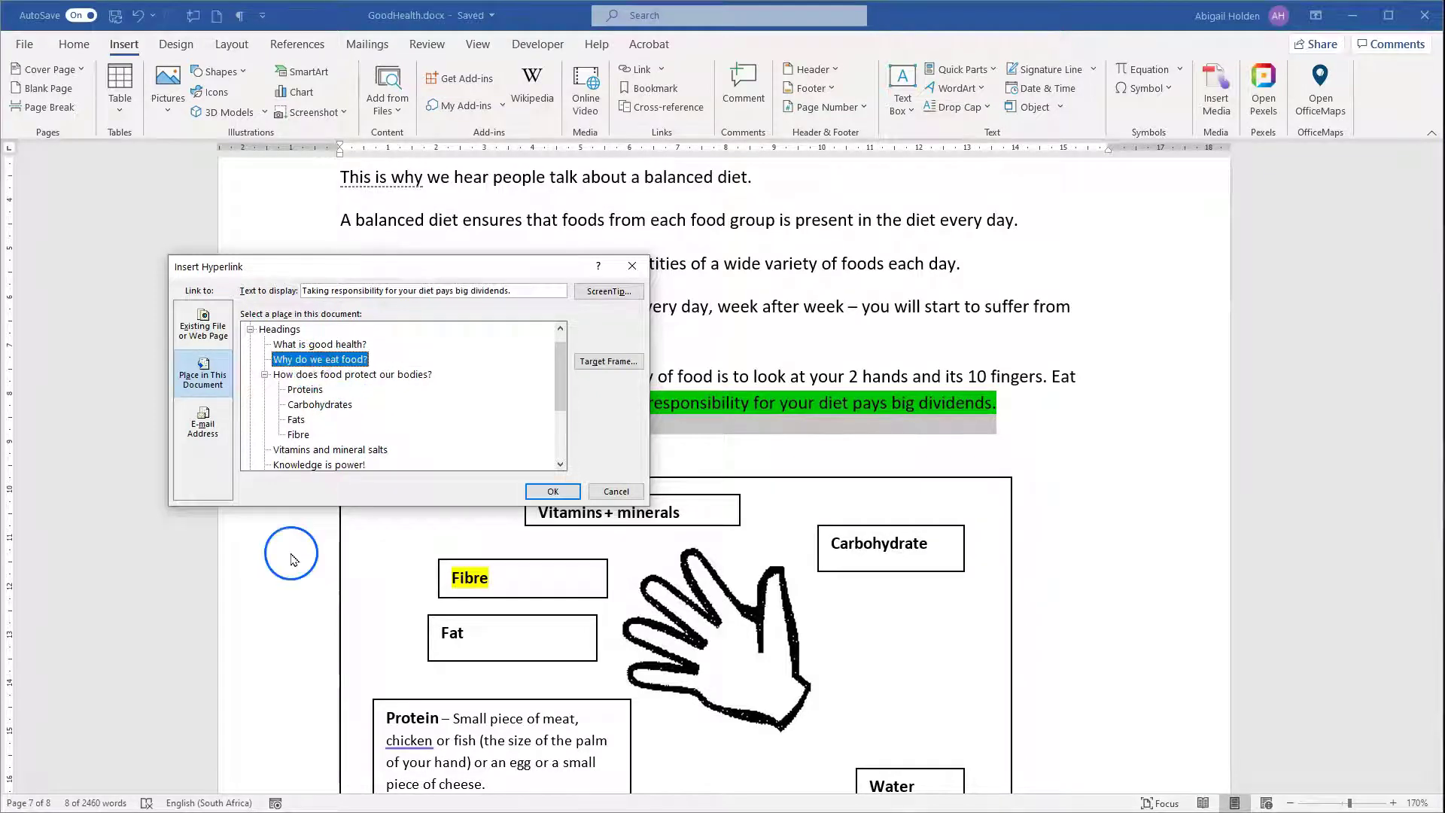
{"action": "left_click", "coordinate": [549, 493]}
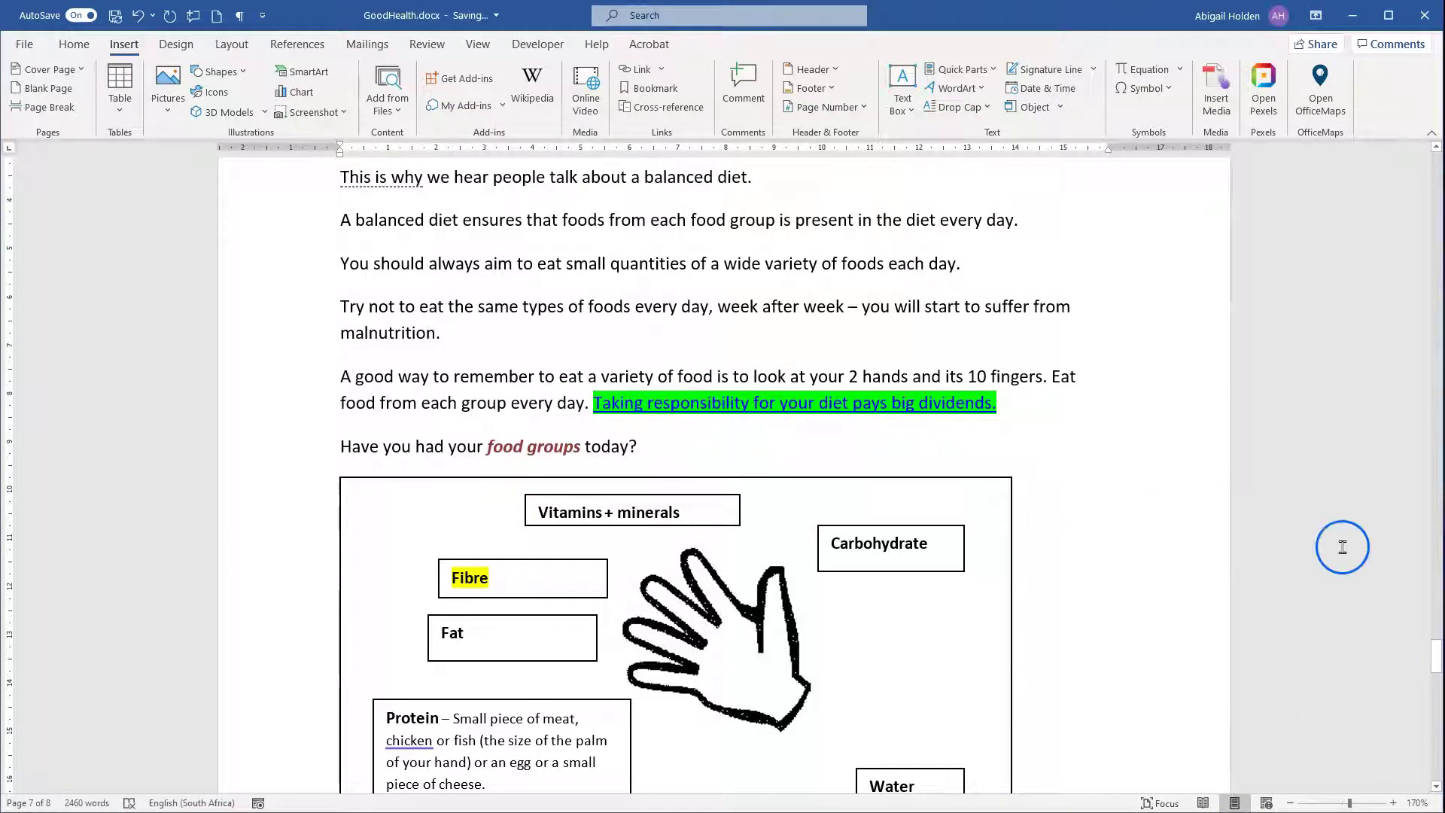
- Ctrl+click the new hyperlink to confirm it reaches 'Why do we eat food?' on page 2
{"action": "left_click", "coordinate": [907, 401], "text": "ctrl"}
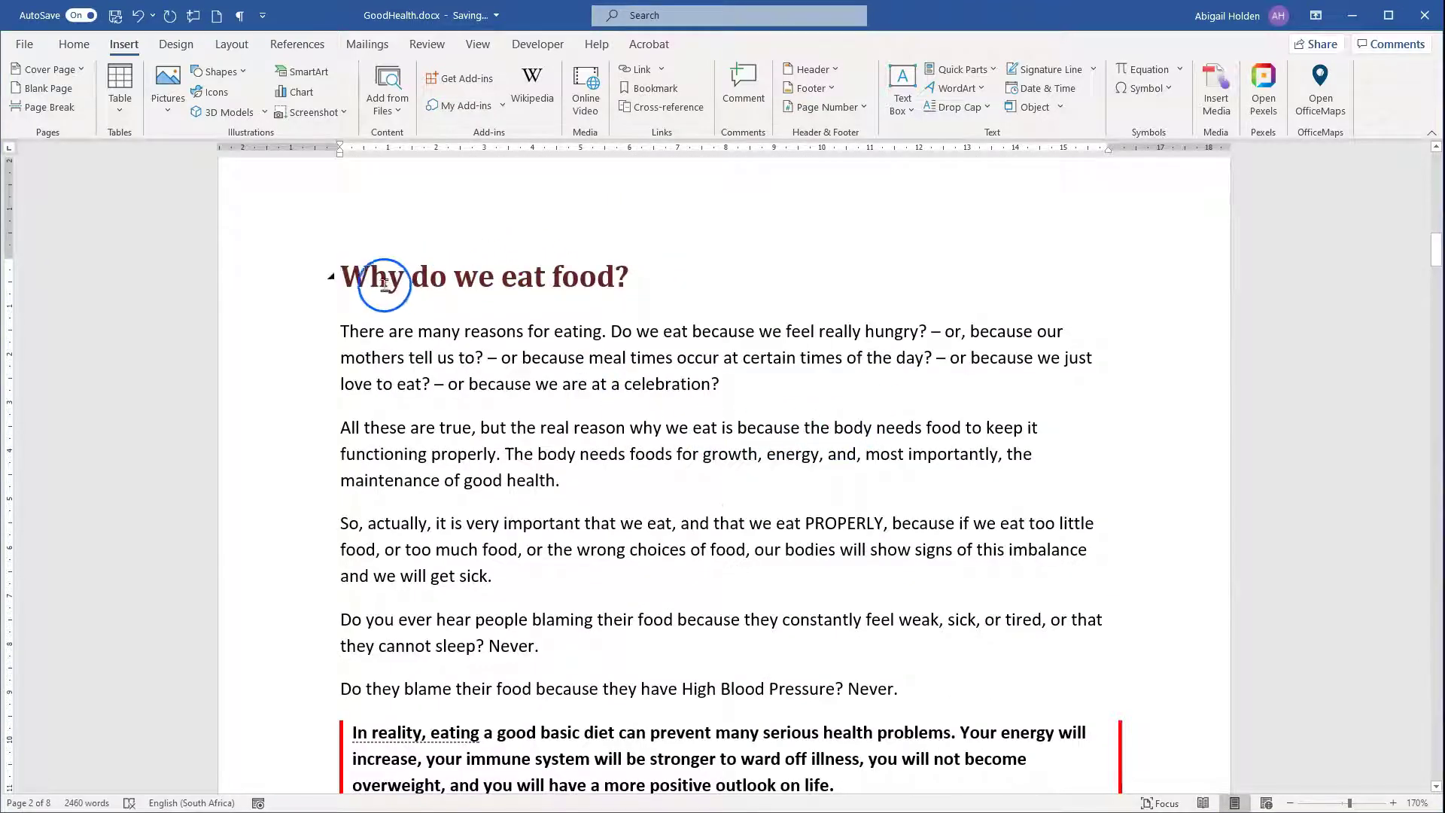
{"action": "left_click", "coordinate": [73, 43]}
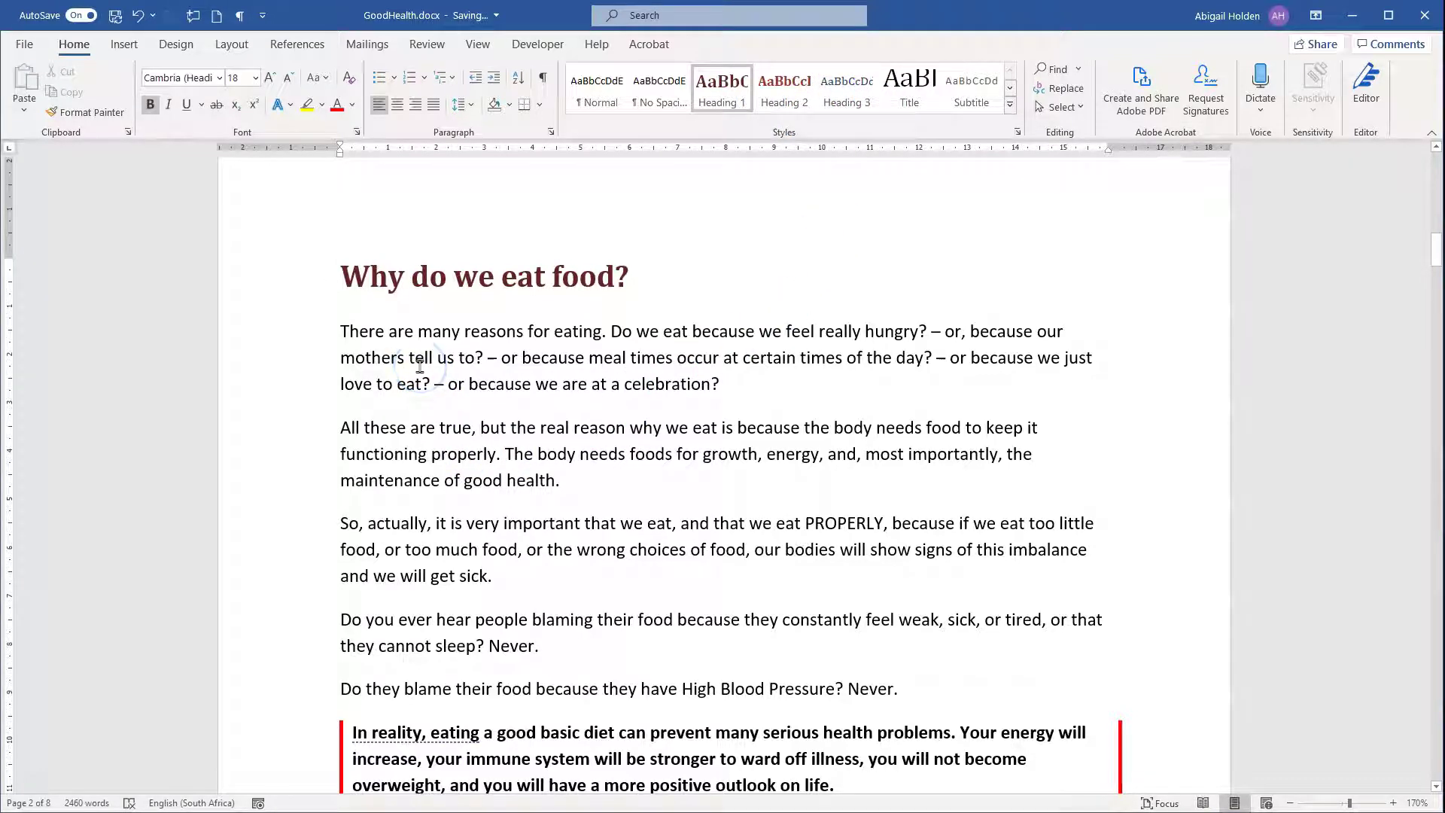
- Link the final BACK TO TOP line to Top of the Document with ScreenTip 'Return to top'
{"action": "key", "text": "ctrl+End"}
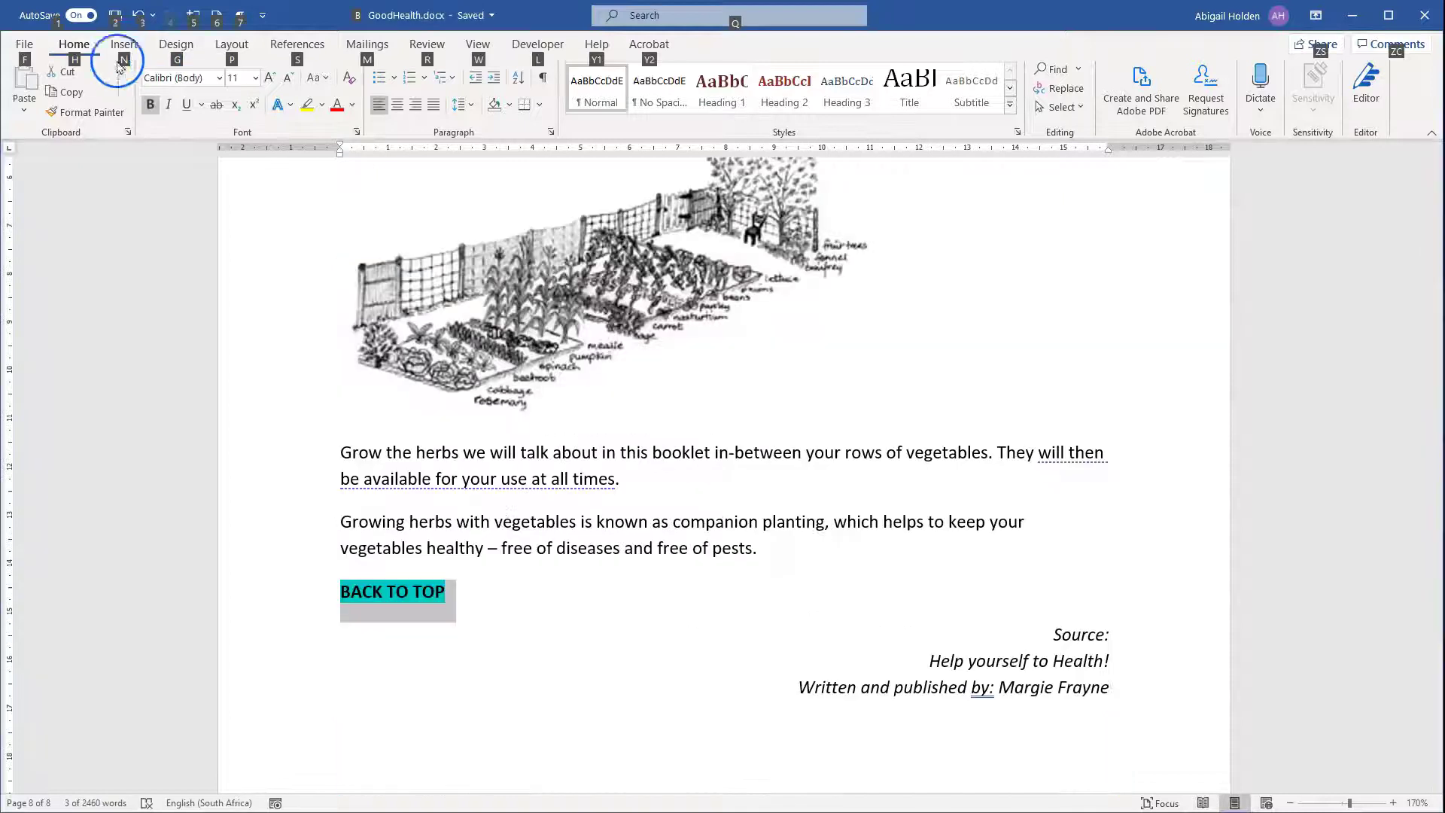
{"action": "left_click", "coordinate": [124, 44]}
{"action": "triple_click", "coordinate": [343, 594]}
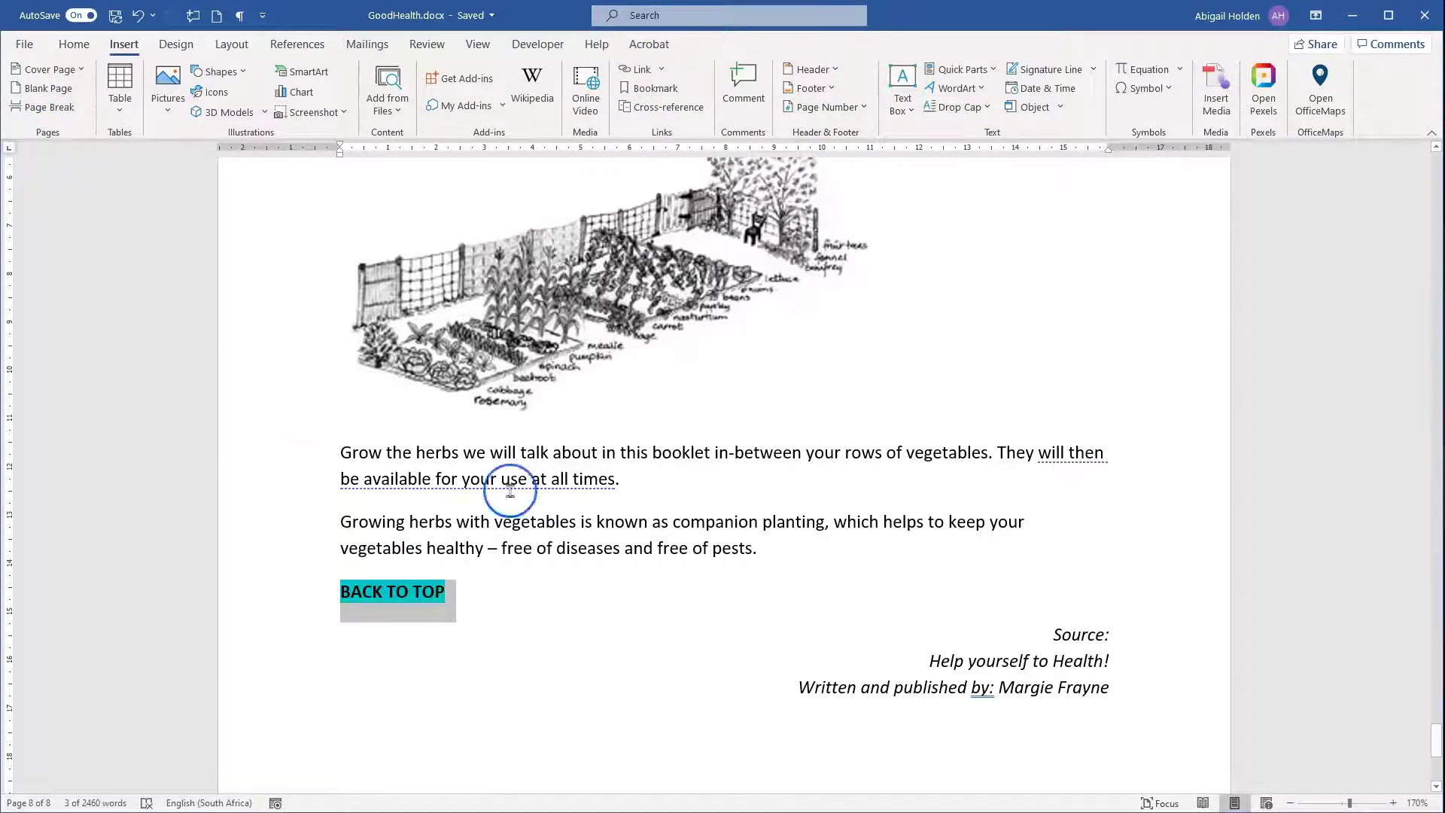
{"action": "left_click", "coordinate": [633, 70]}
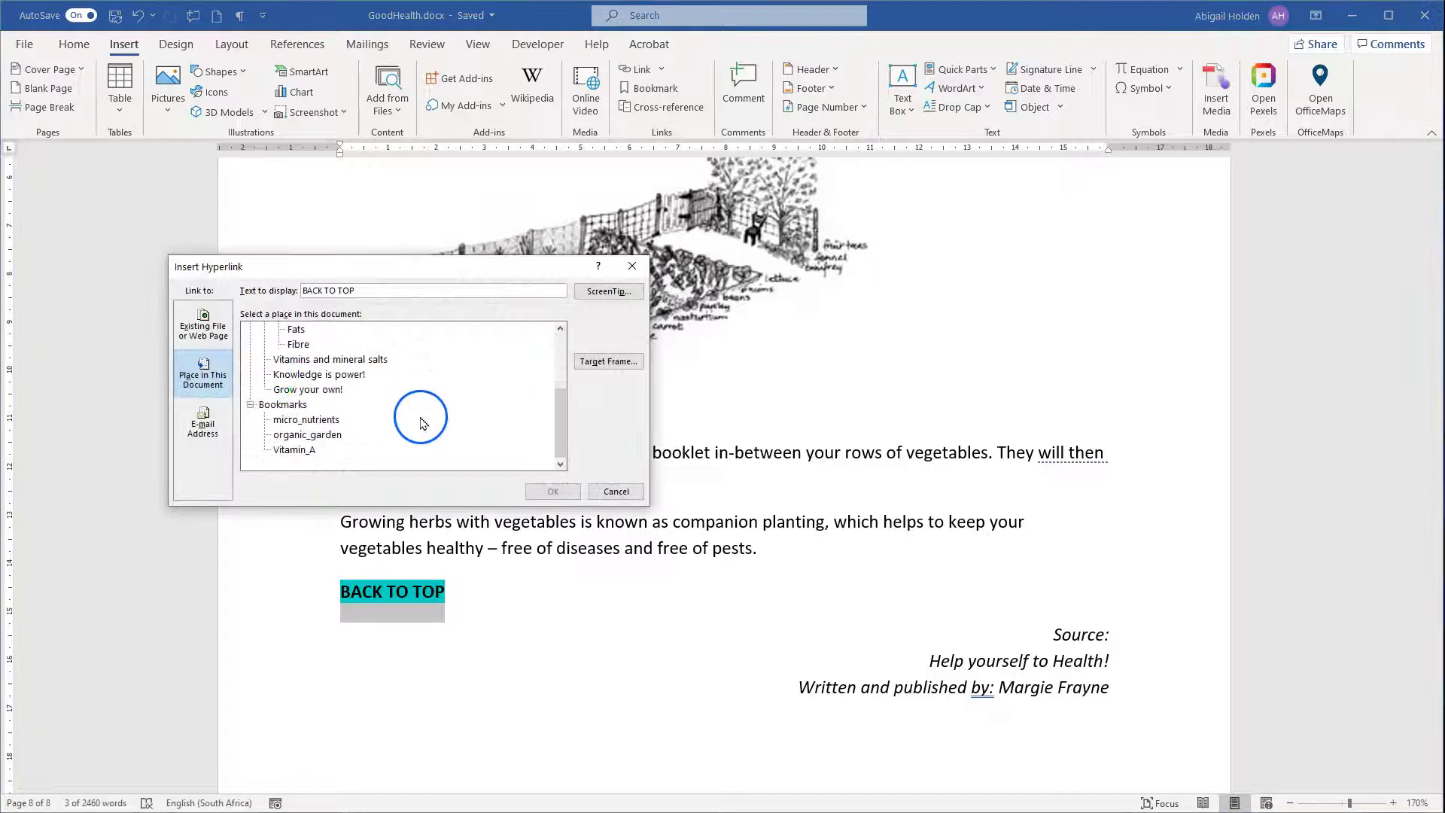
{"action": "scroll", "coordinate": [327, 430], "scroll_direction": "up", "scroll_amount": 2}
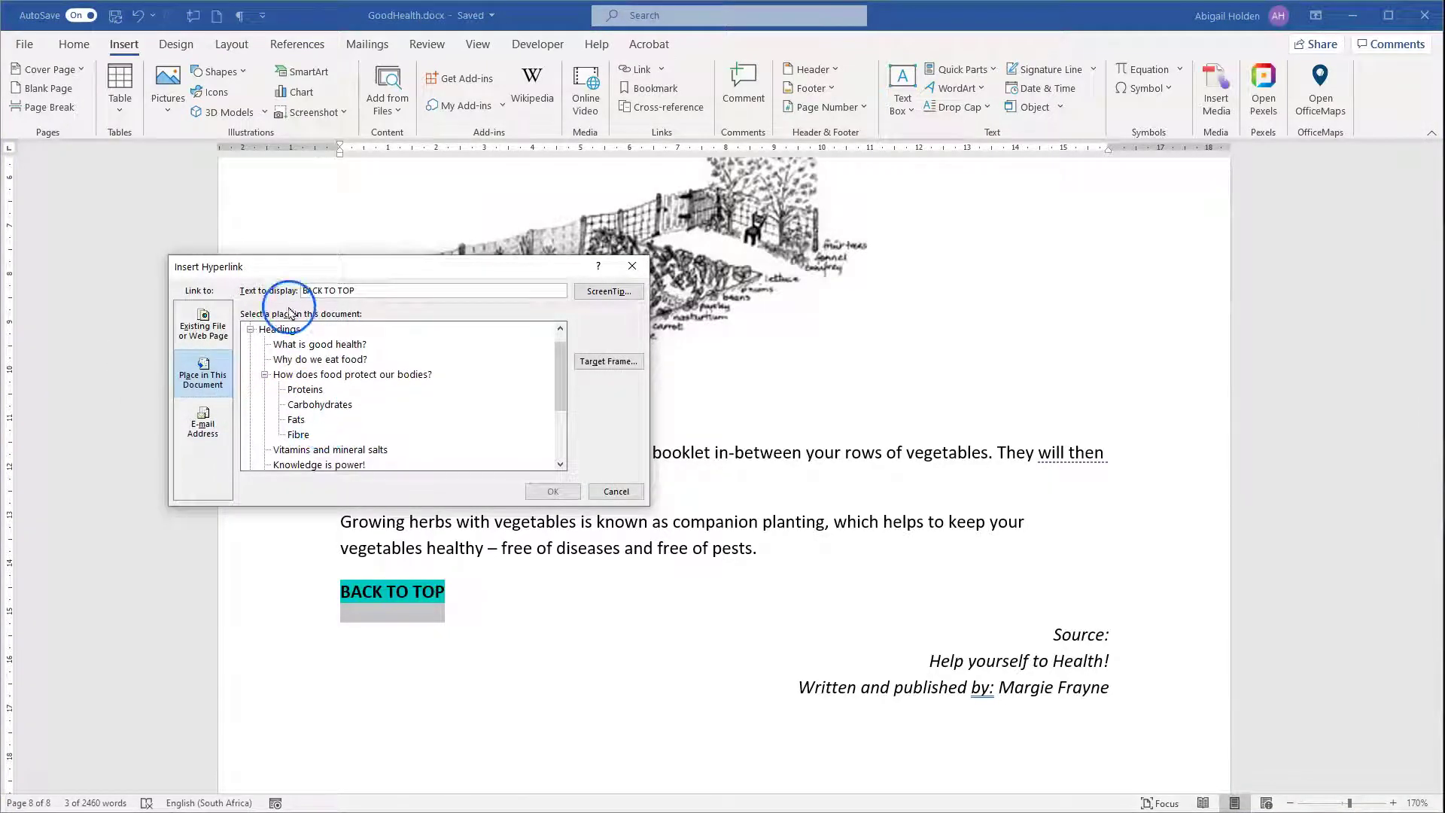
{"action": "scroll", "coordinate": [299, 335], "scroll_direction": "up", "scroll_amount": 1}
{"action": "left_click", "coordinate": [299, 329]}
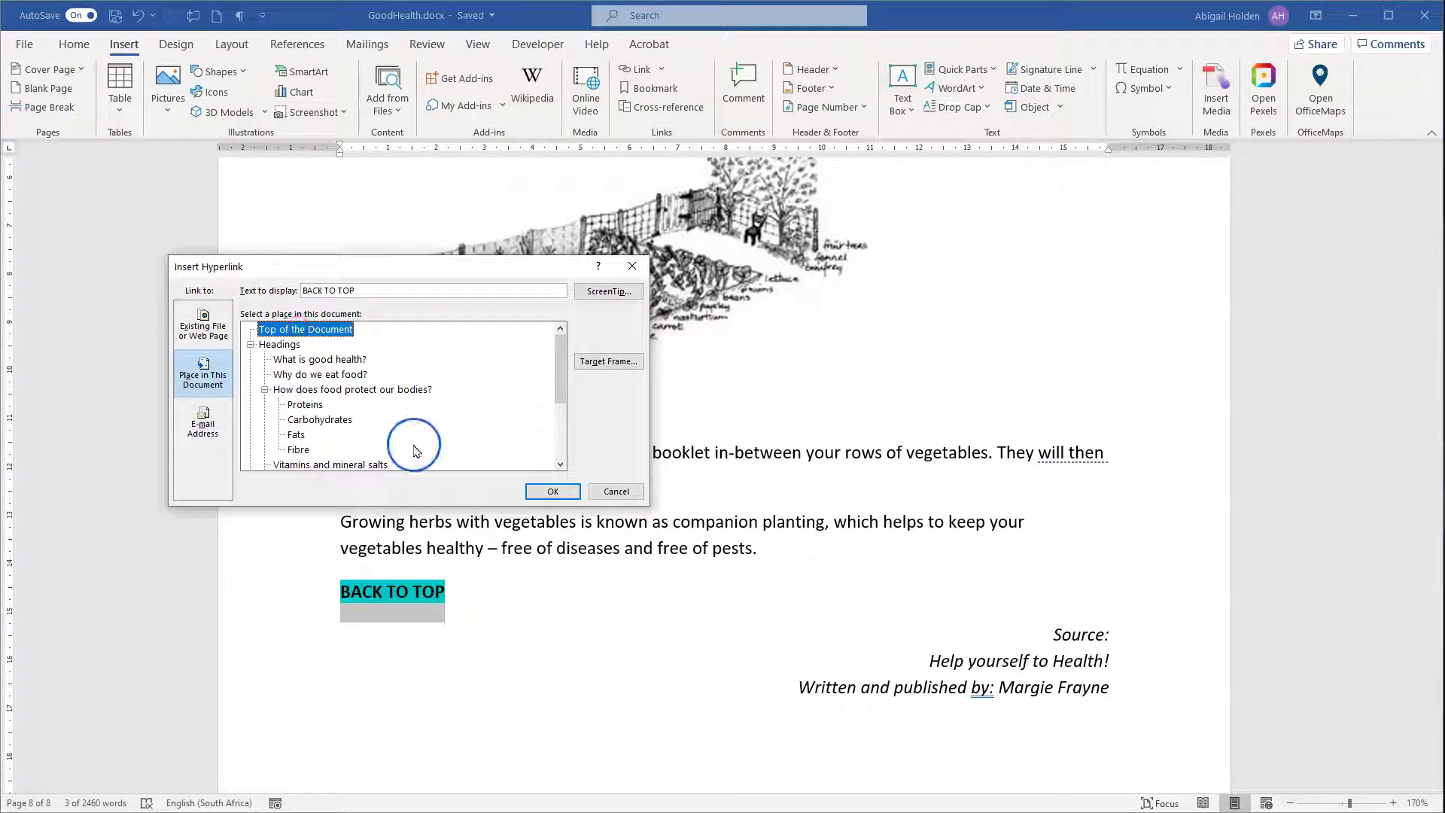
{"action": "left_click", "coordinate": [596, 295]}
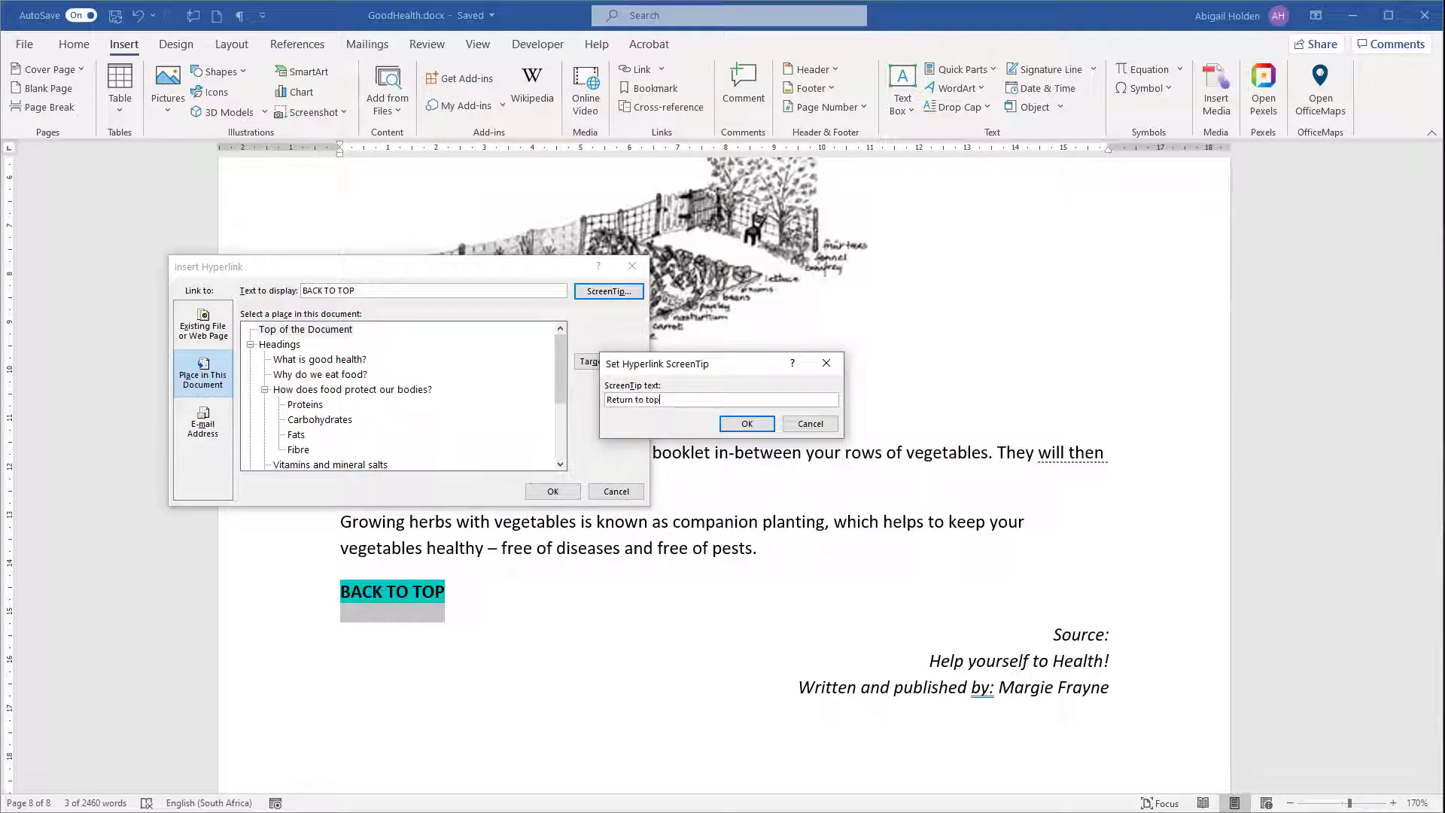
{"action": "left_click", "coordinate": [750, 424]}
{"action": "left_click", "coordinate": [552, 491]}
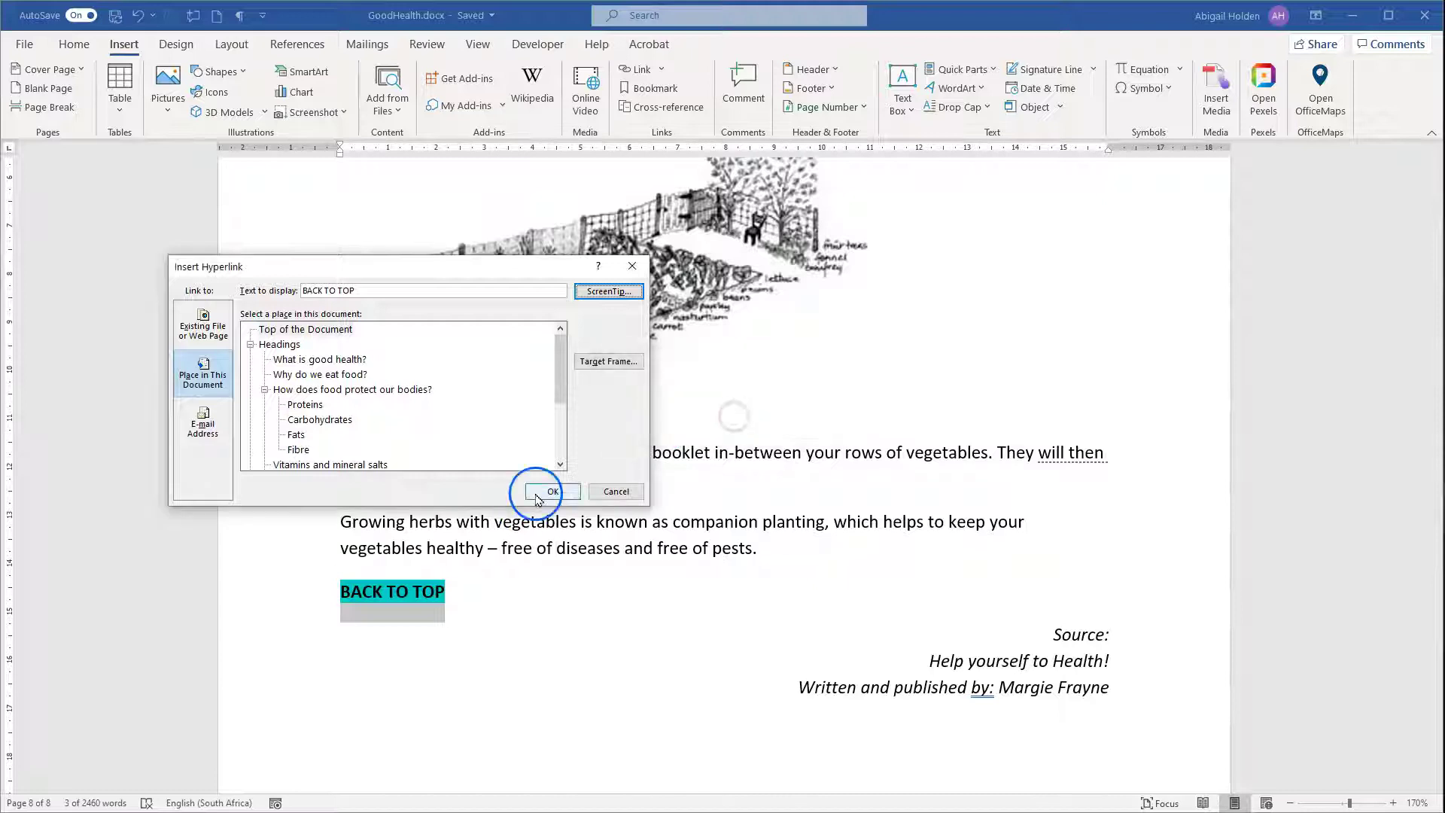
- Follow the BACK TO TOP link to confirm it returns to page 1
{"action": "left_click", "coordinate": [433, 686]}
{"action": "mouse_move", "coordinate": [424, 589]}
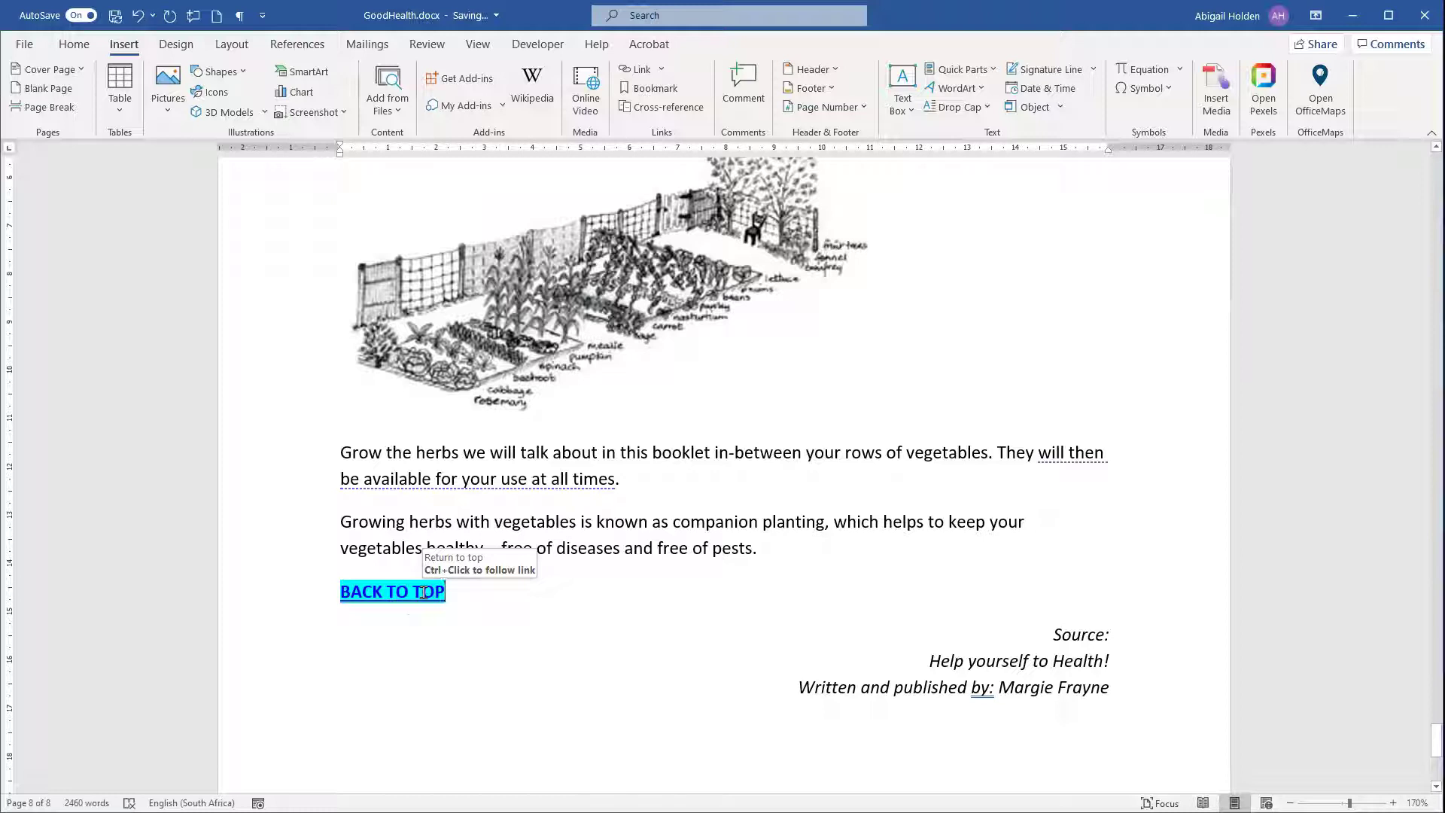
{"action": "left_click", "coordinate": [424, 591], "text": "ctrl"}
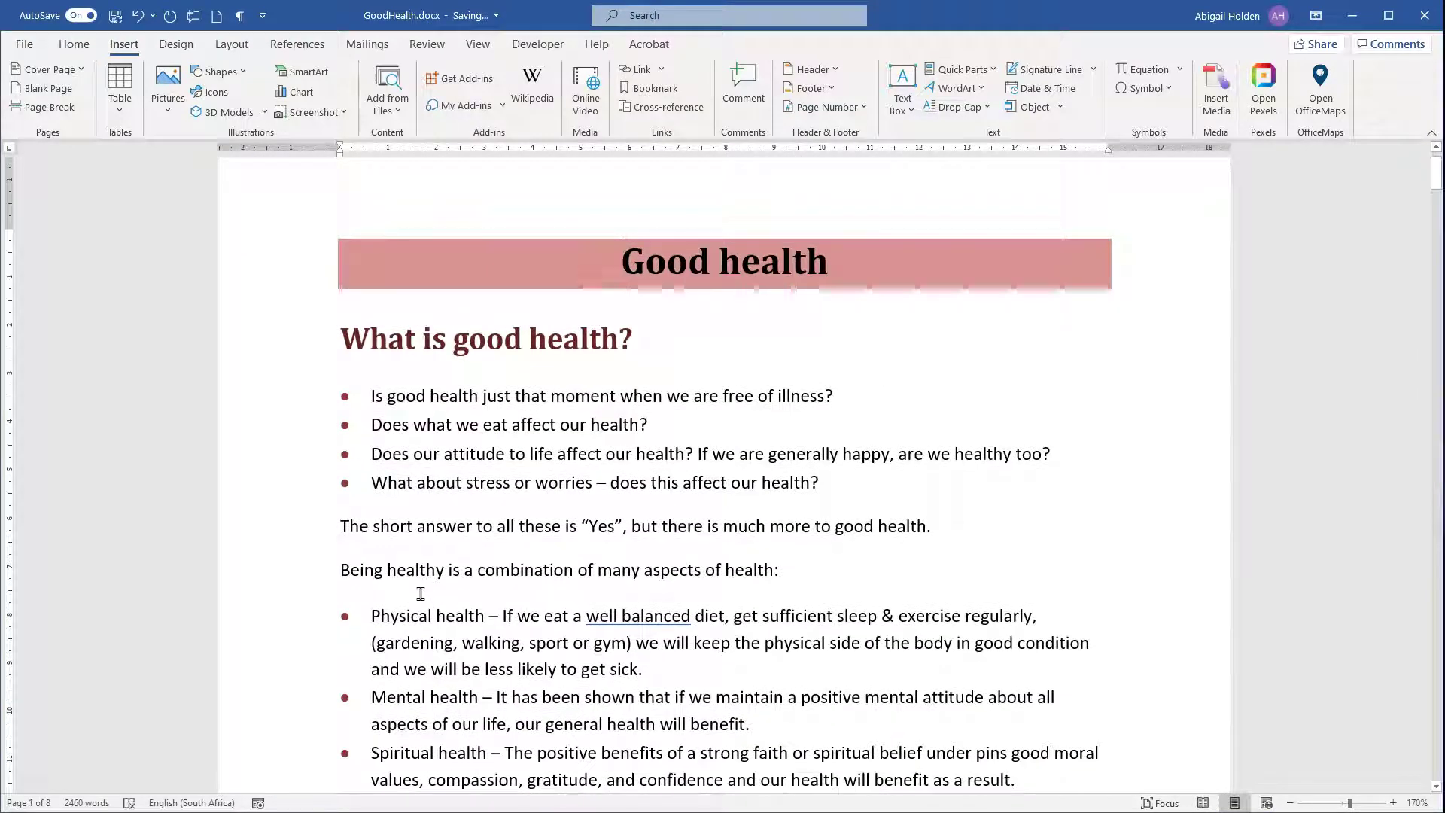
{"action": "scroll", "coordinate": [421, 594], "scroll_direction": "down", "scroll_amount": 10}
- Select the green '>>>' placeholder following 'micro-nutrients' in the page 1 paragraph
{"action": "left_click", "coordinate": [950, 431]}
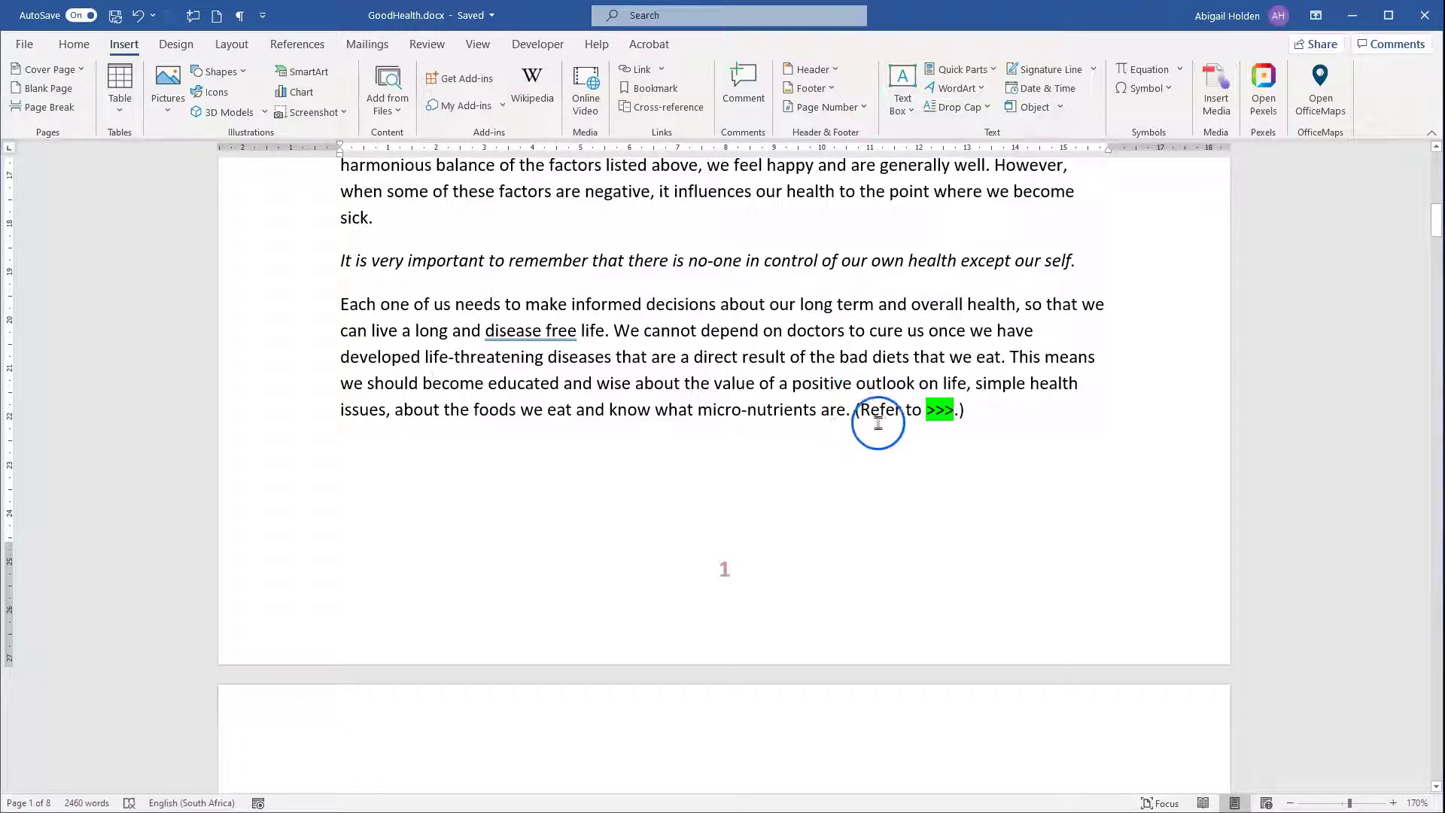
{"action": "left_click_drag", "start_coordinate": [814, 410], "coordinate": [698, 411]}
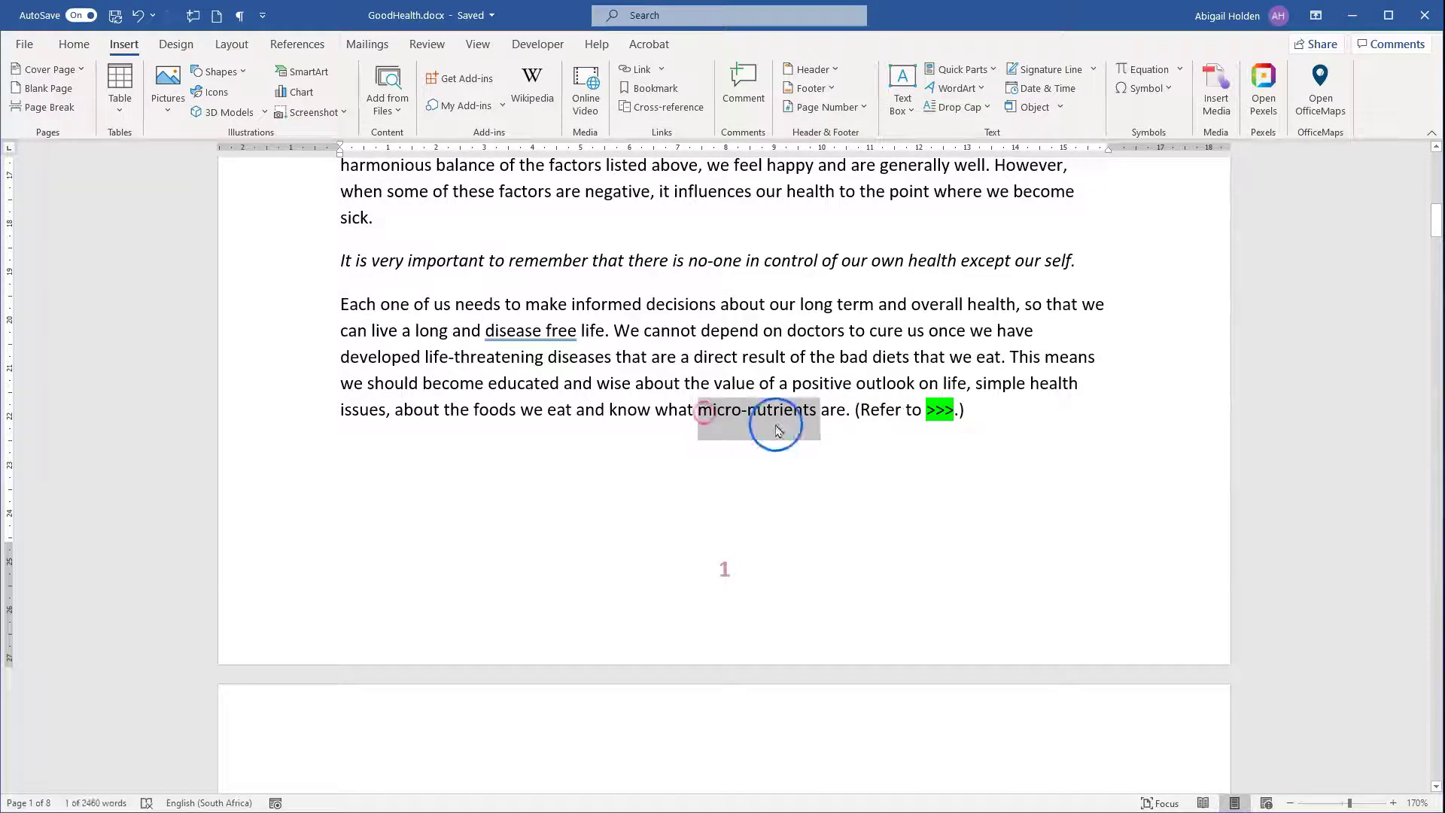
{"action": "left_click", "coordinate": [811, 413]}
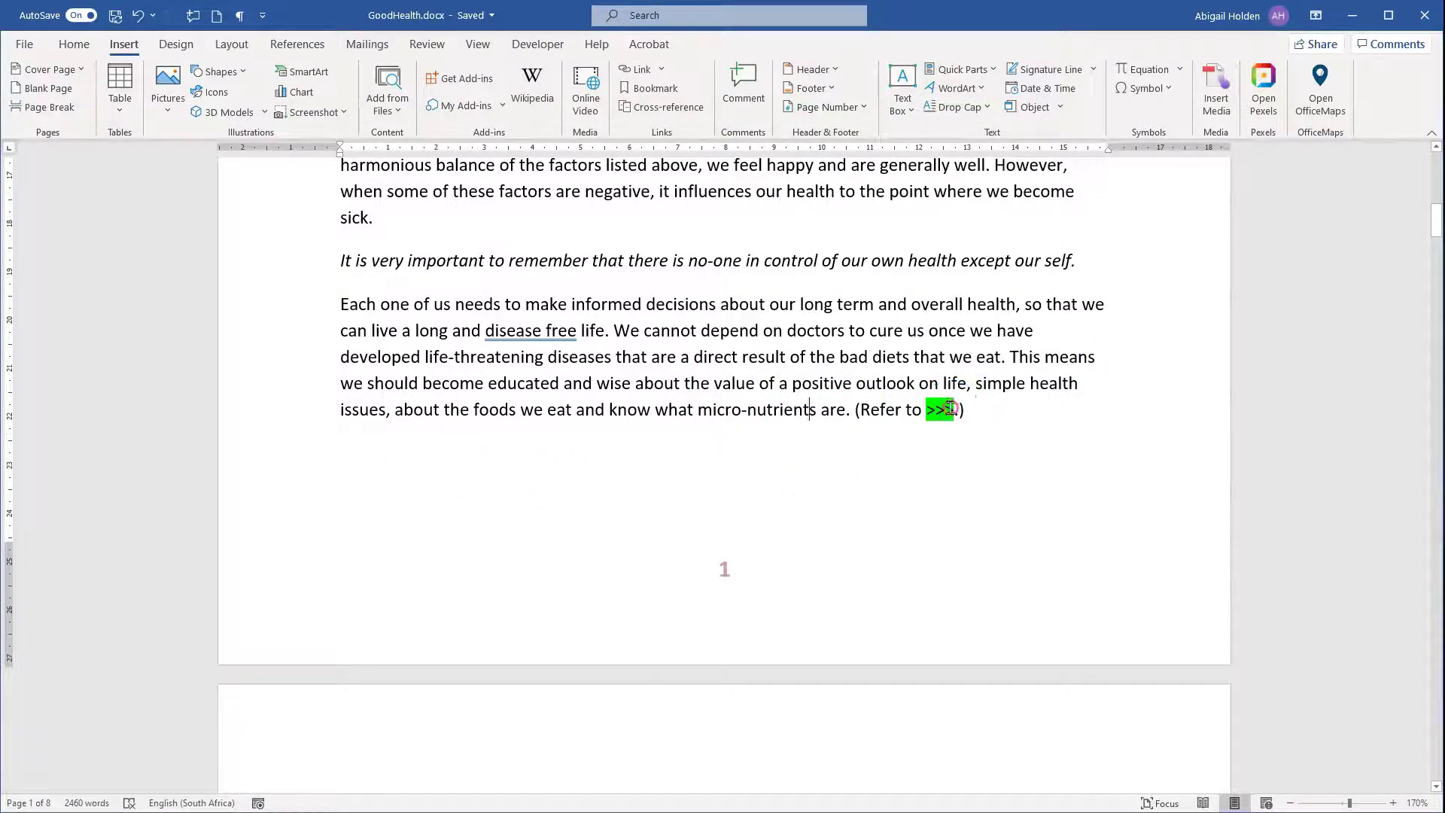
{"action": "double_click", "coordinate": [941, 411]}
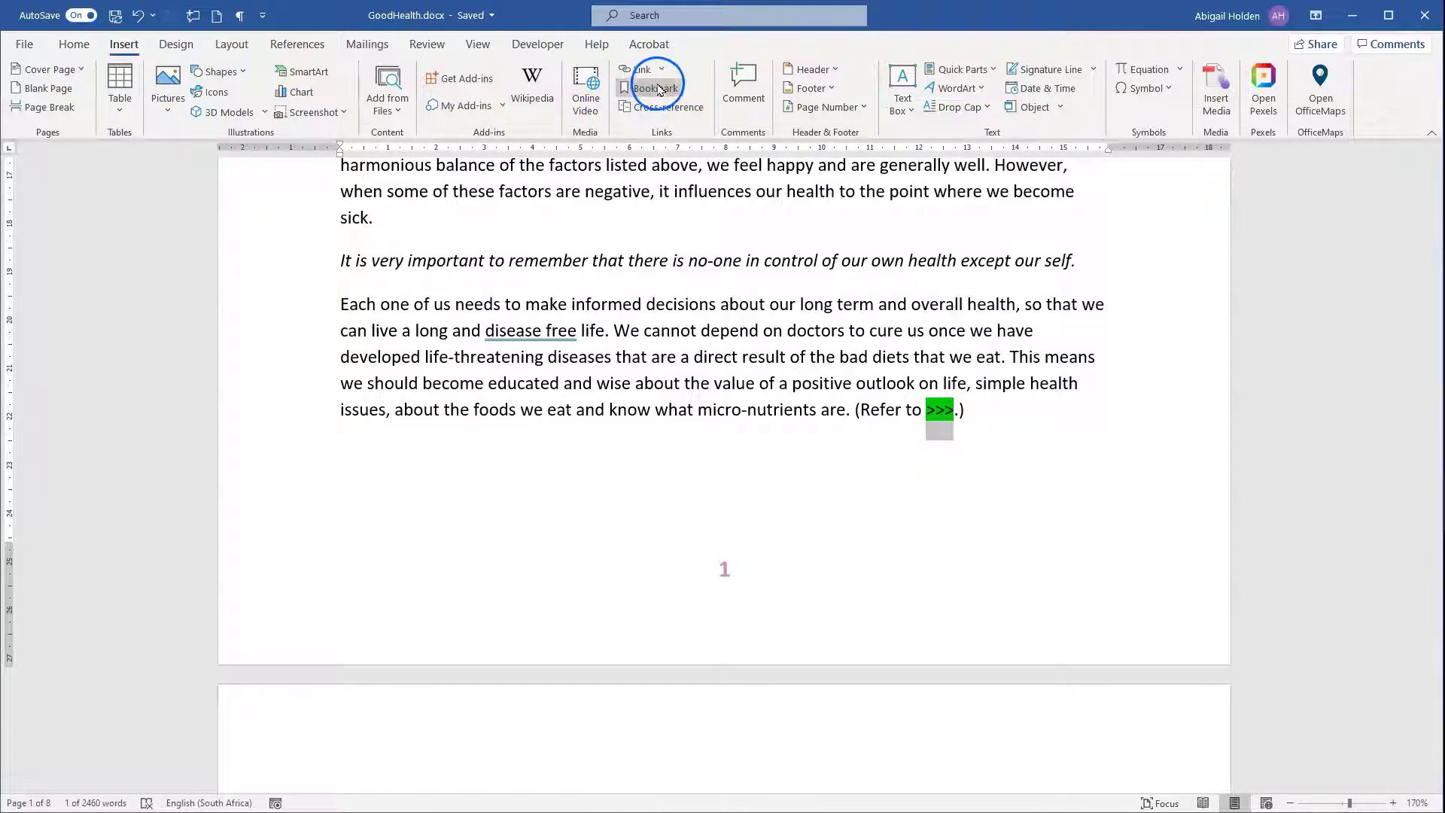
{"action": "left_click", "coordinate": [314, 47]}
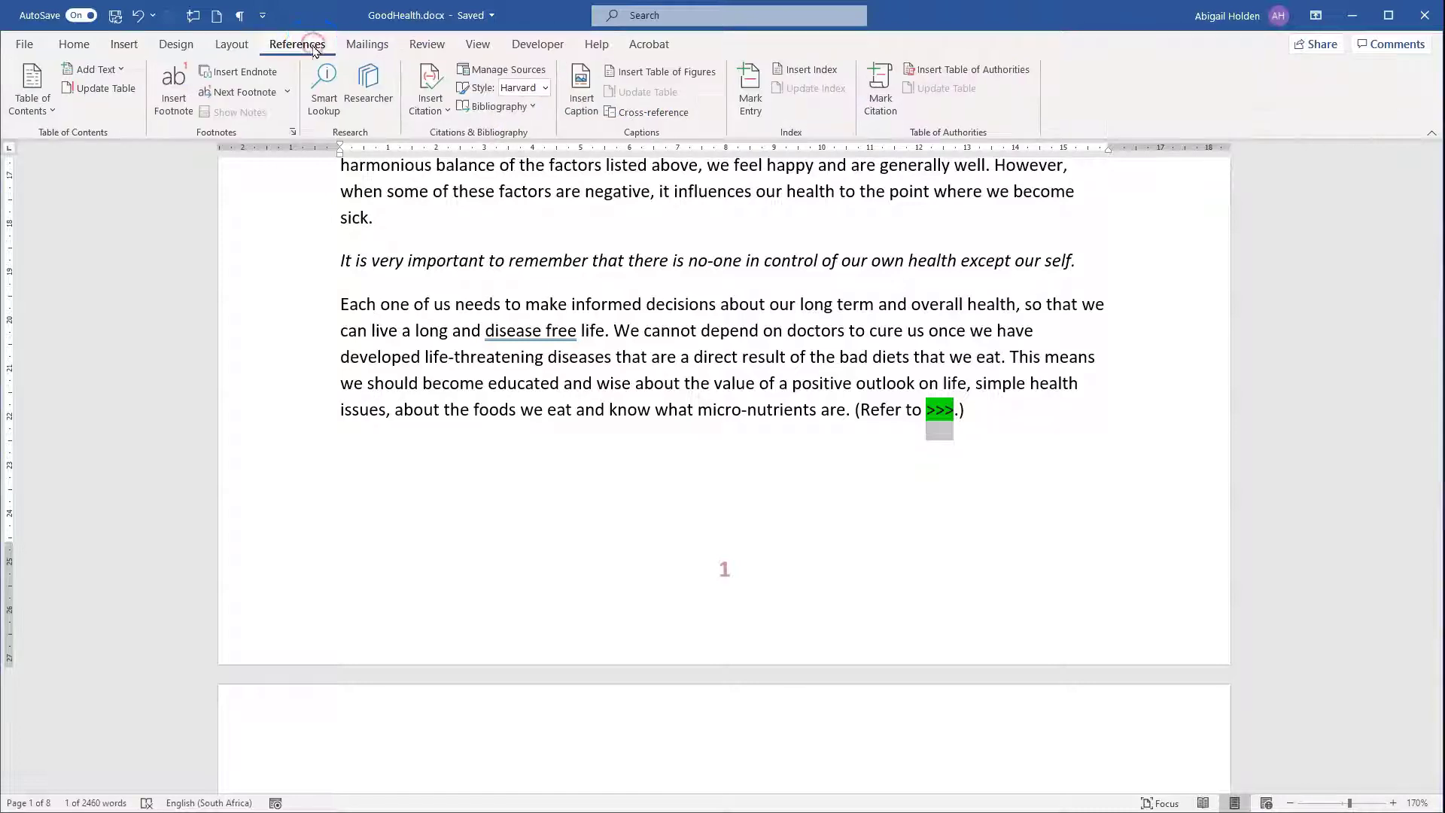
- Insert a Bookmark-text cross-reference to micro_nutrients so it reads '(Refer to micro-nutrients.)'
{"action": "left_click", "coordinate": [654, 116]}
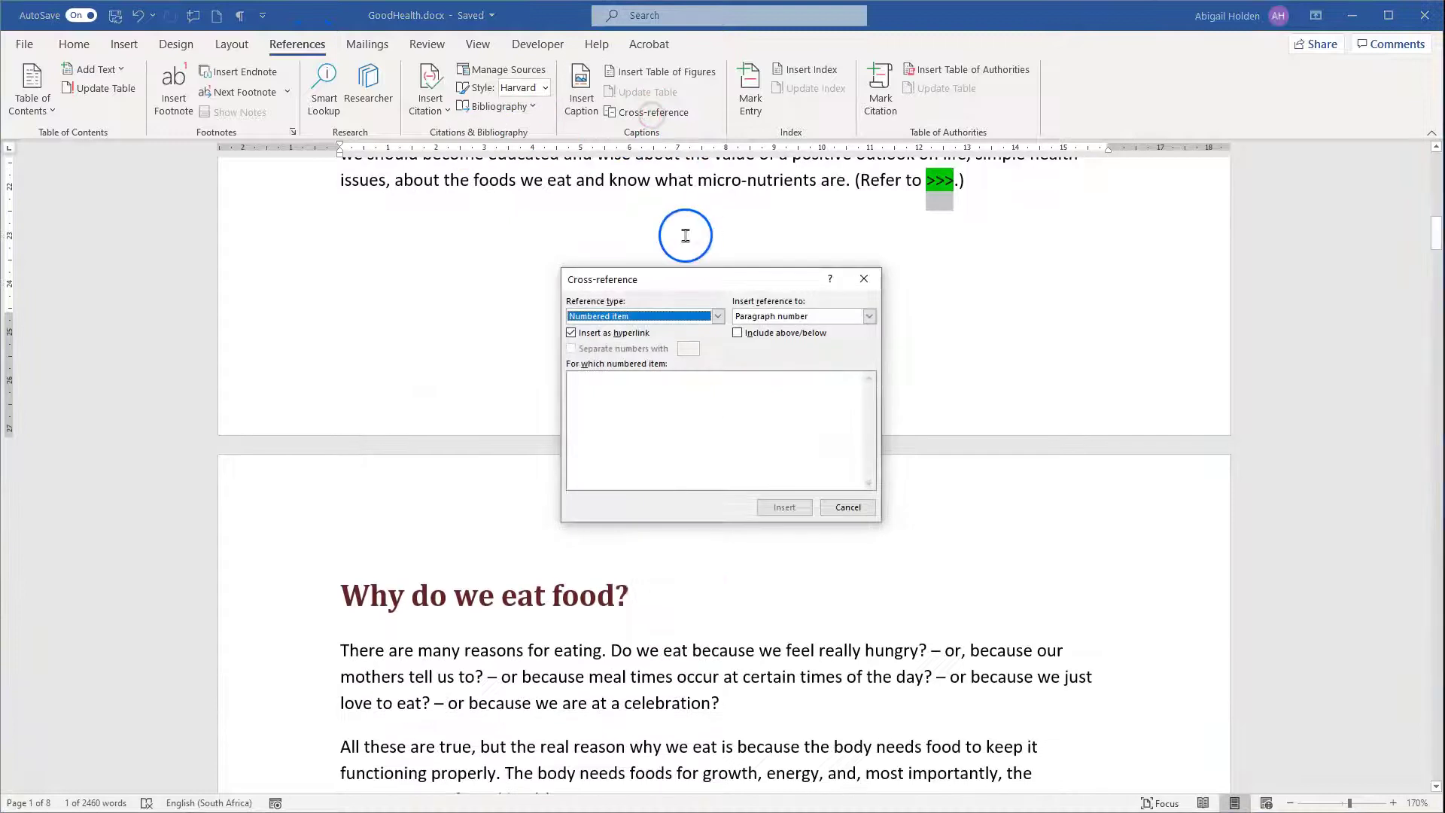
{"action": "left_click", "coordinate": [720, 316]}
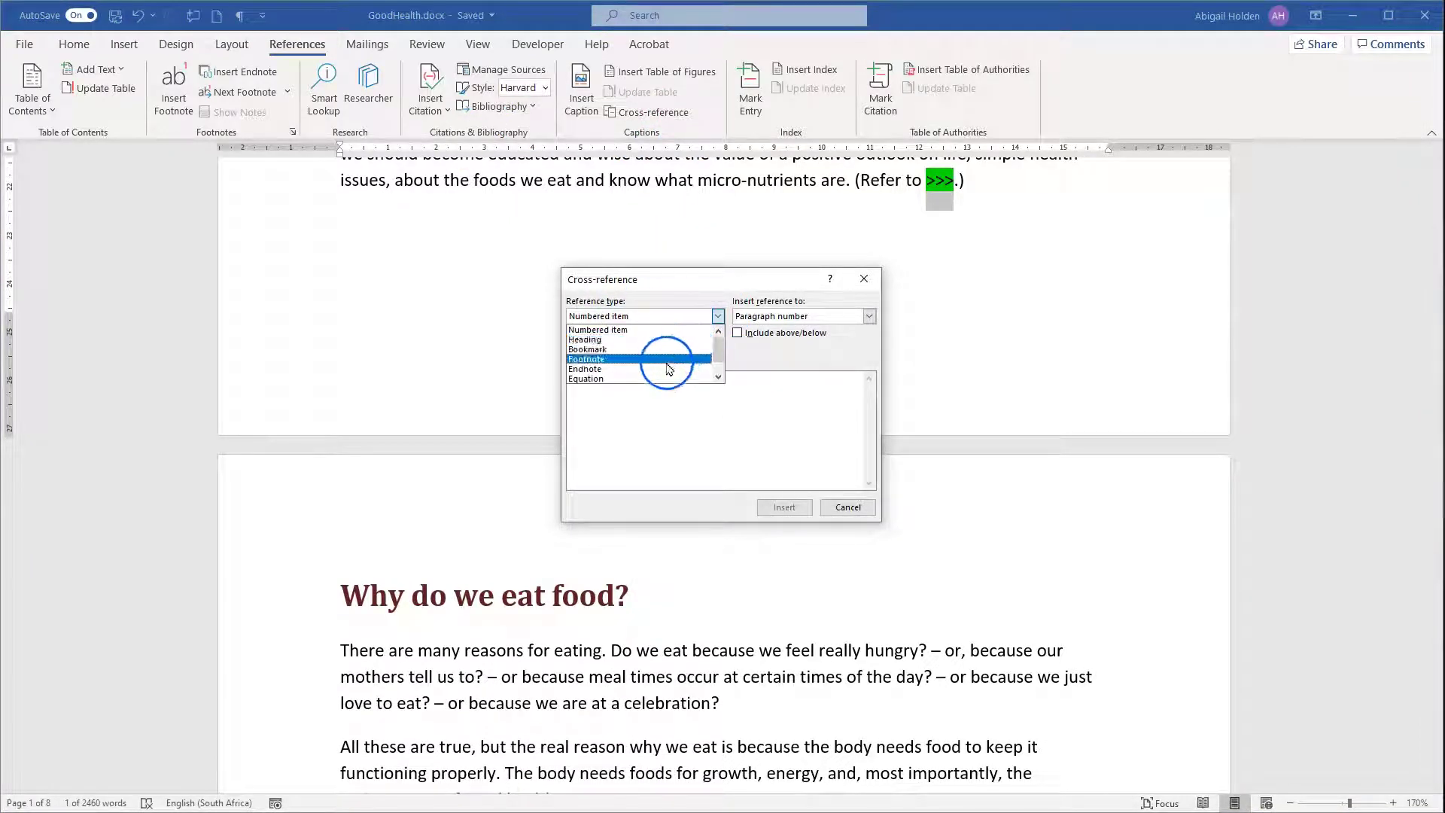
{"action": "left_click", "coordinate": [780, 367]}
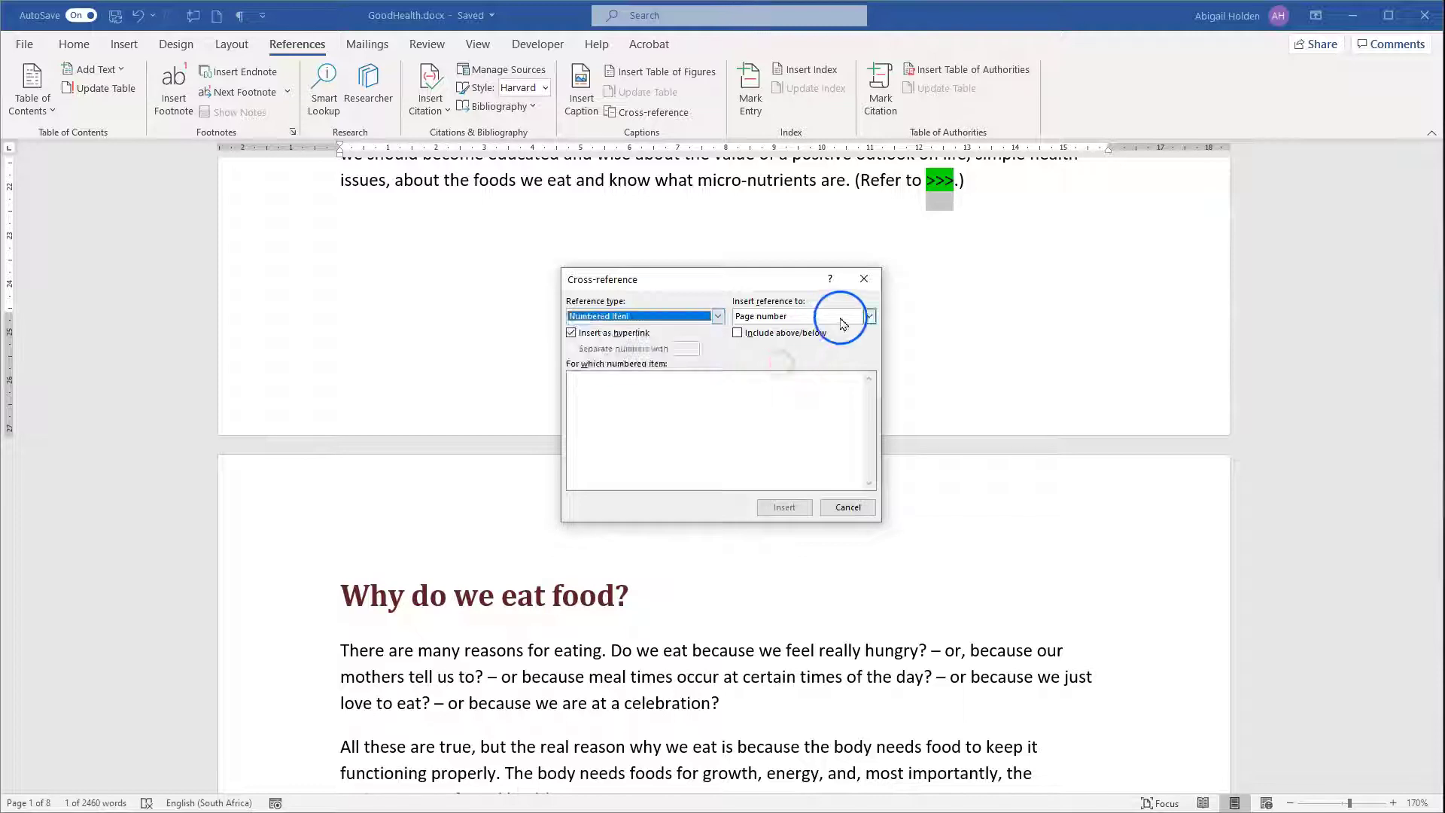
{"action": "left_click", "coordinate": [718, 316]}
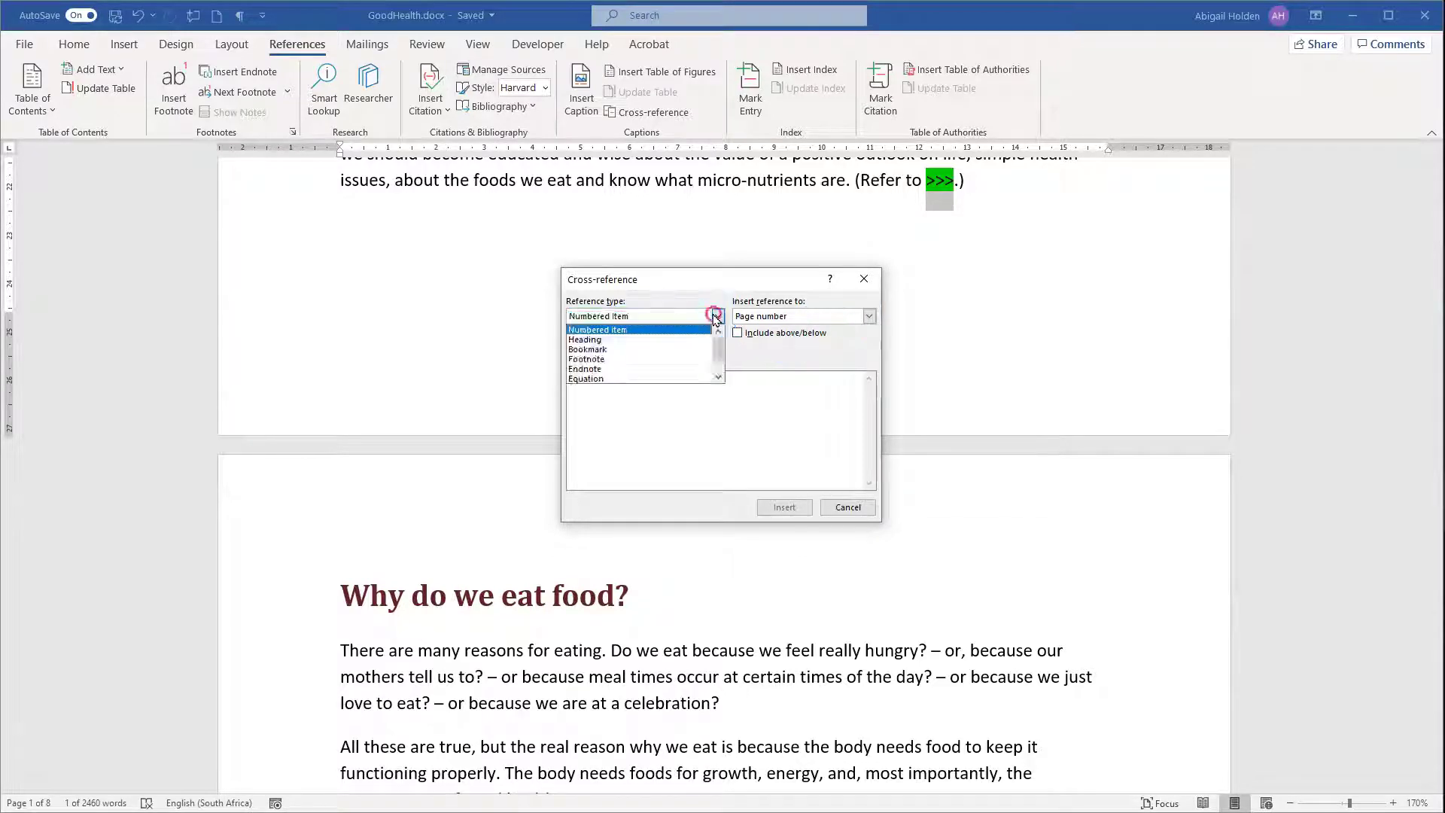
{"action": "left_click", "coordinate": [657, 350]}
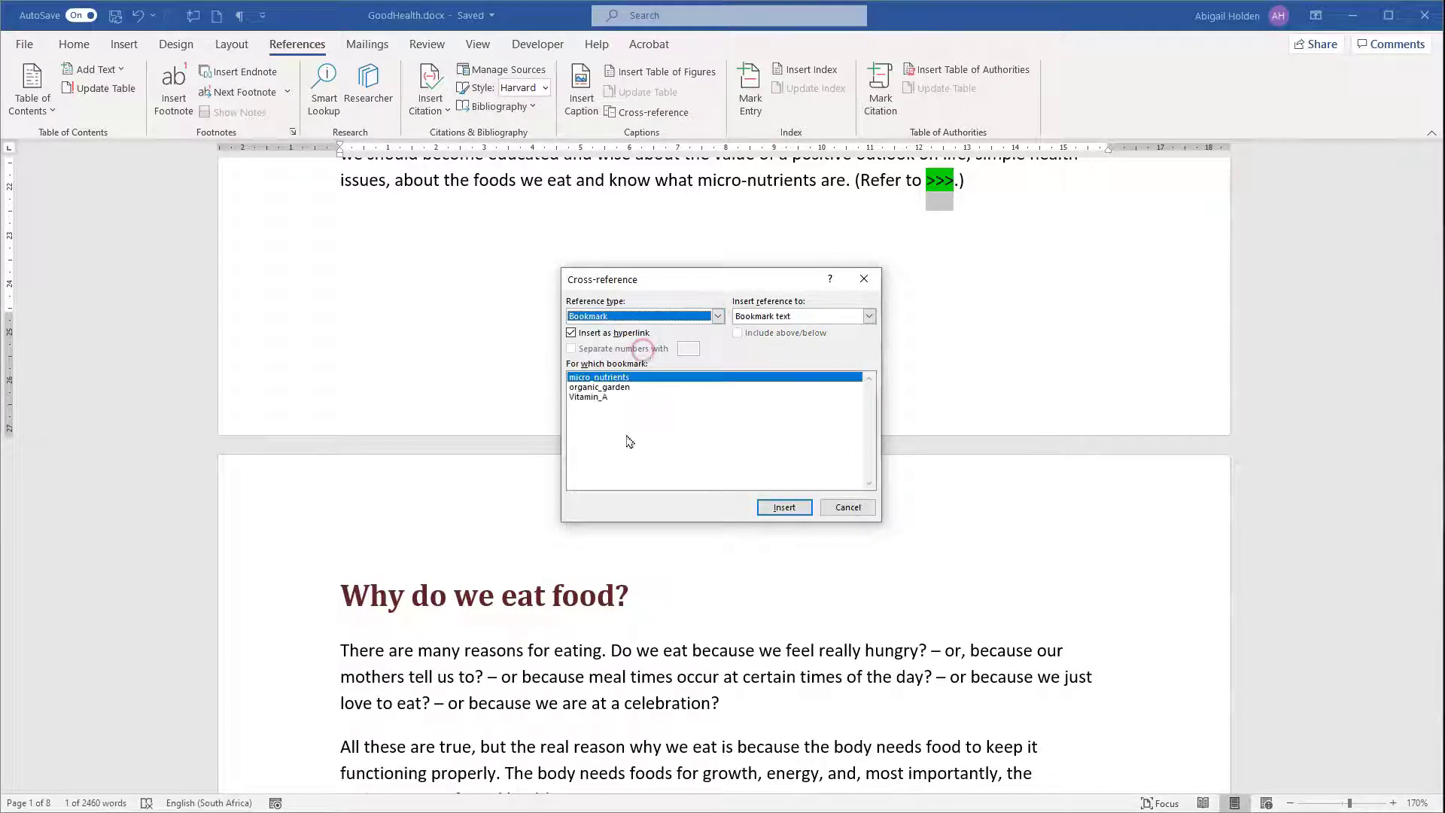
{"action": "left_click", "coordinate": [616, 382]}
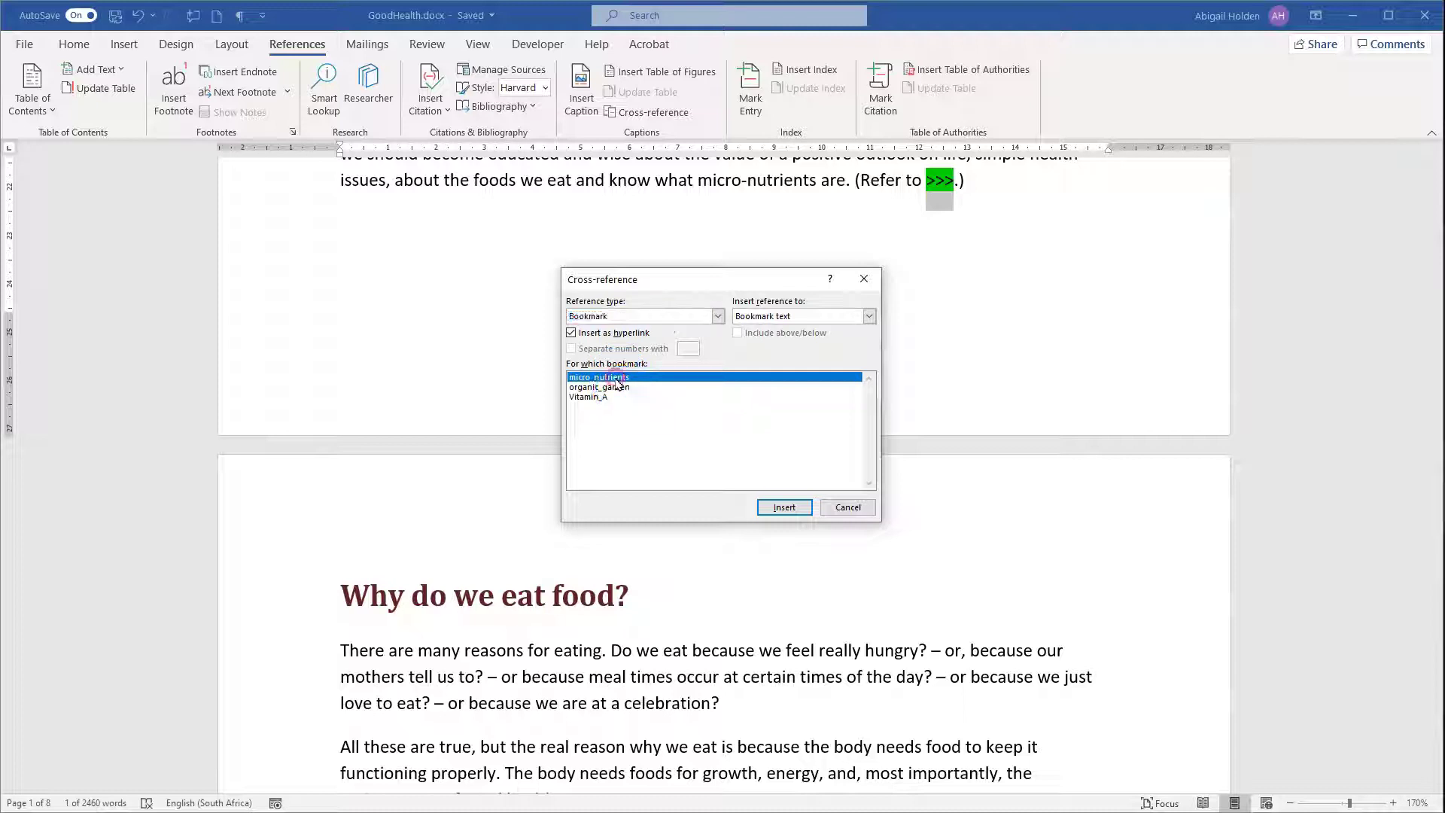
{"action": "left_click", "coordinate": [868, 316]}
{"action": "left_click", "coordinate": [841, 329]}
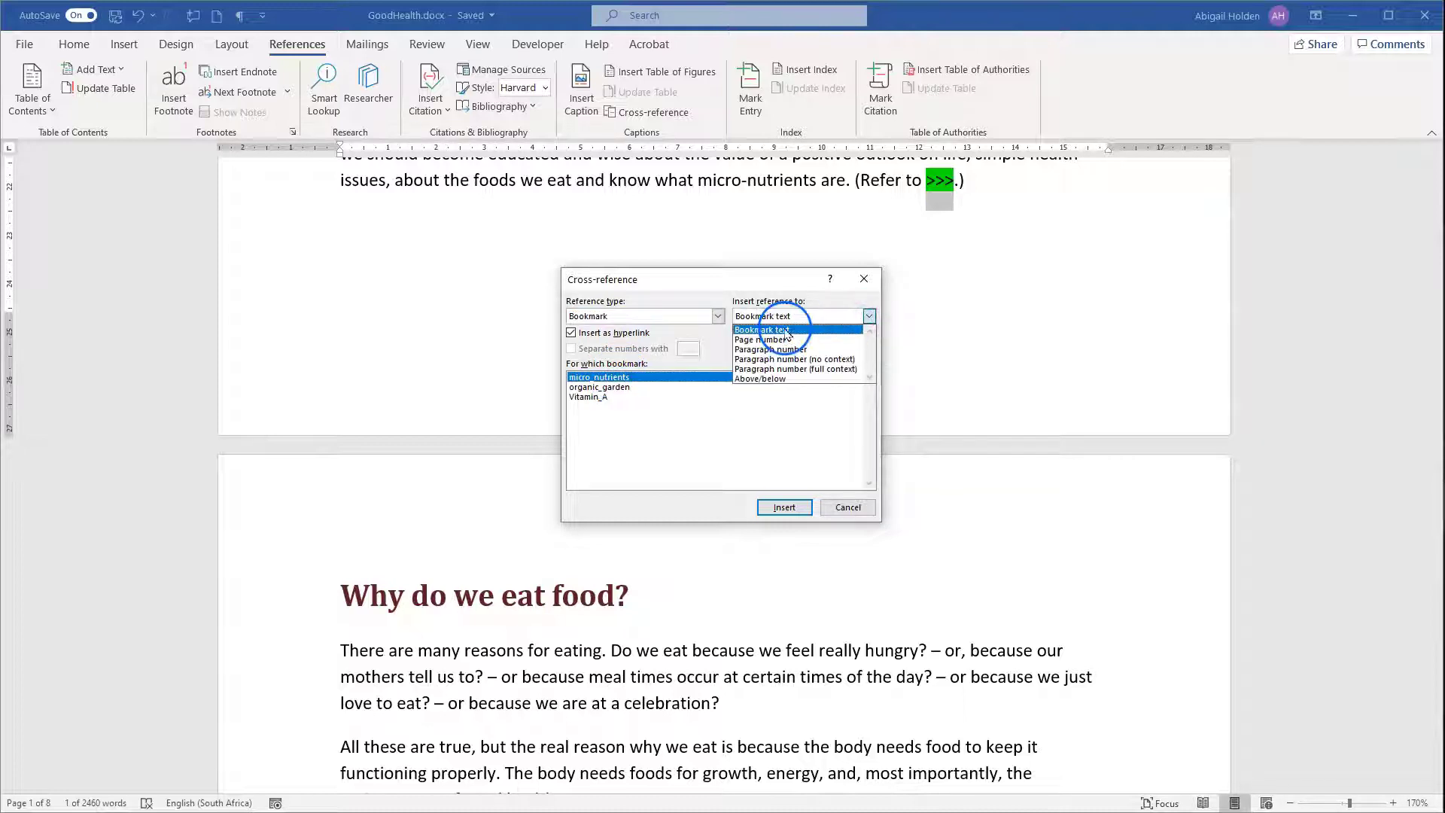
{"action": "left_click", "coordinate": [787, 512]}
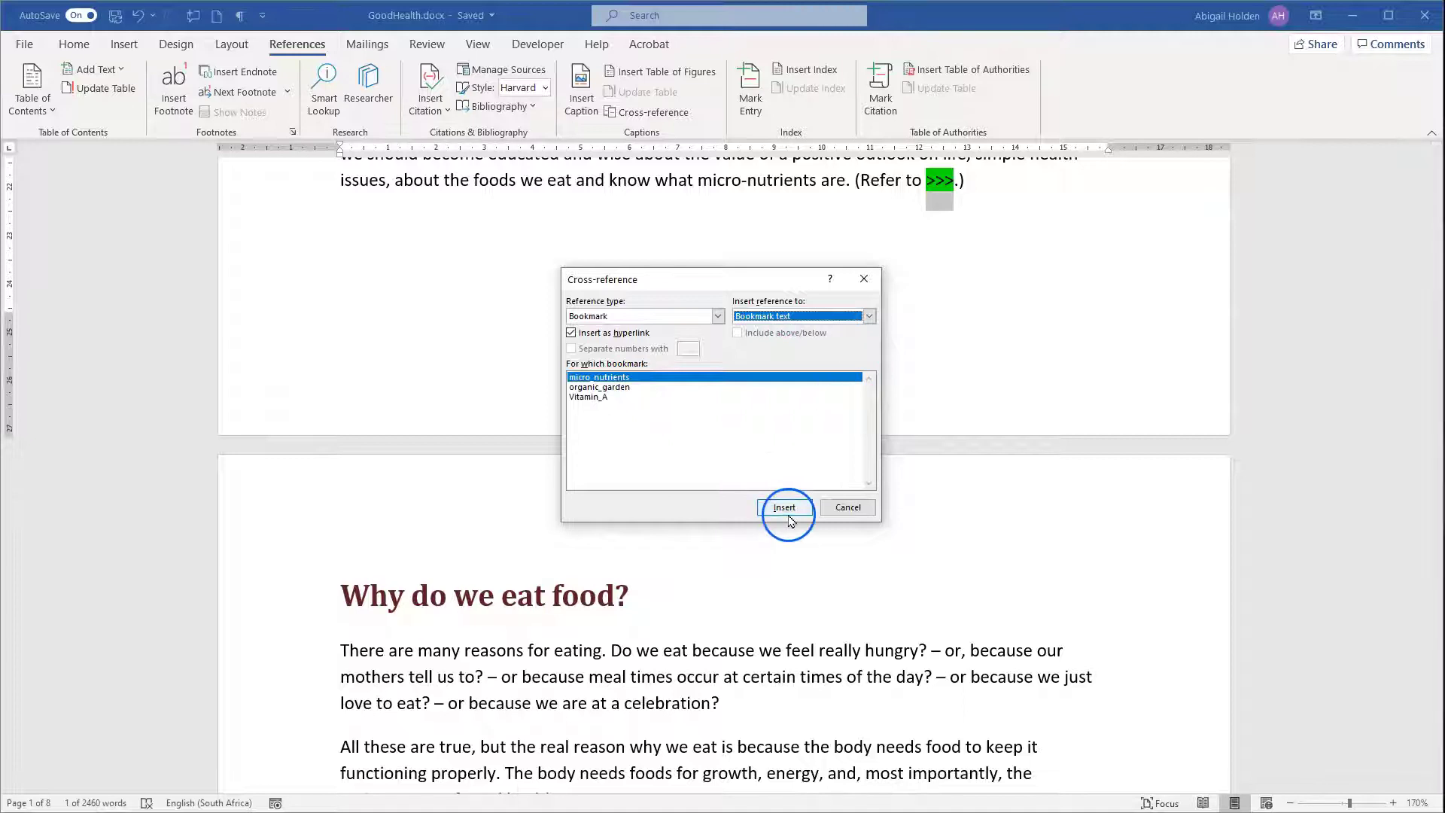
{"action": "left_click", "coordinate": [831, 509]}
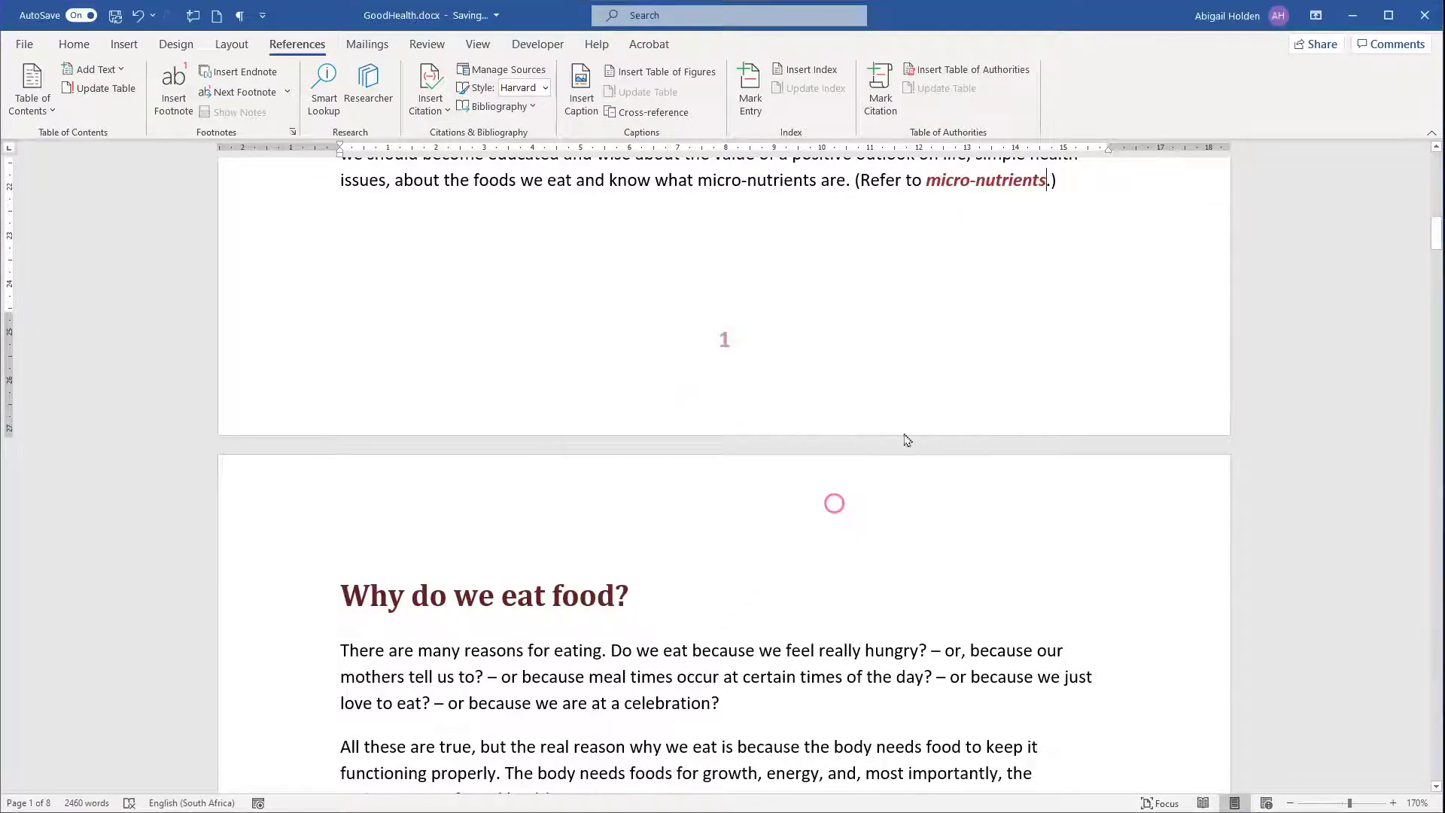
{"action": "left_click", "coordinate": [978, 181]}
{"action": "left_click", "coordinate": [955, 189]}
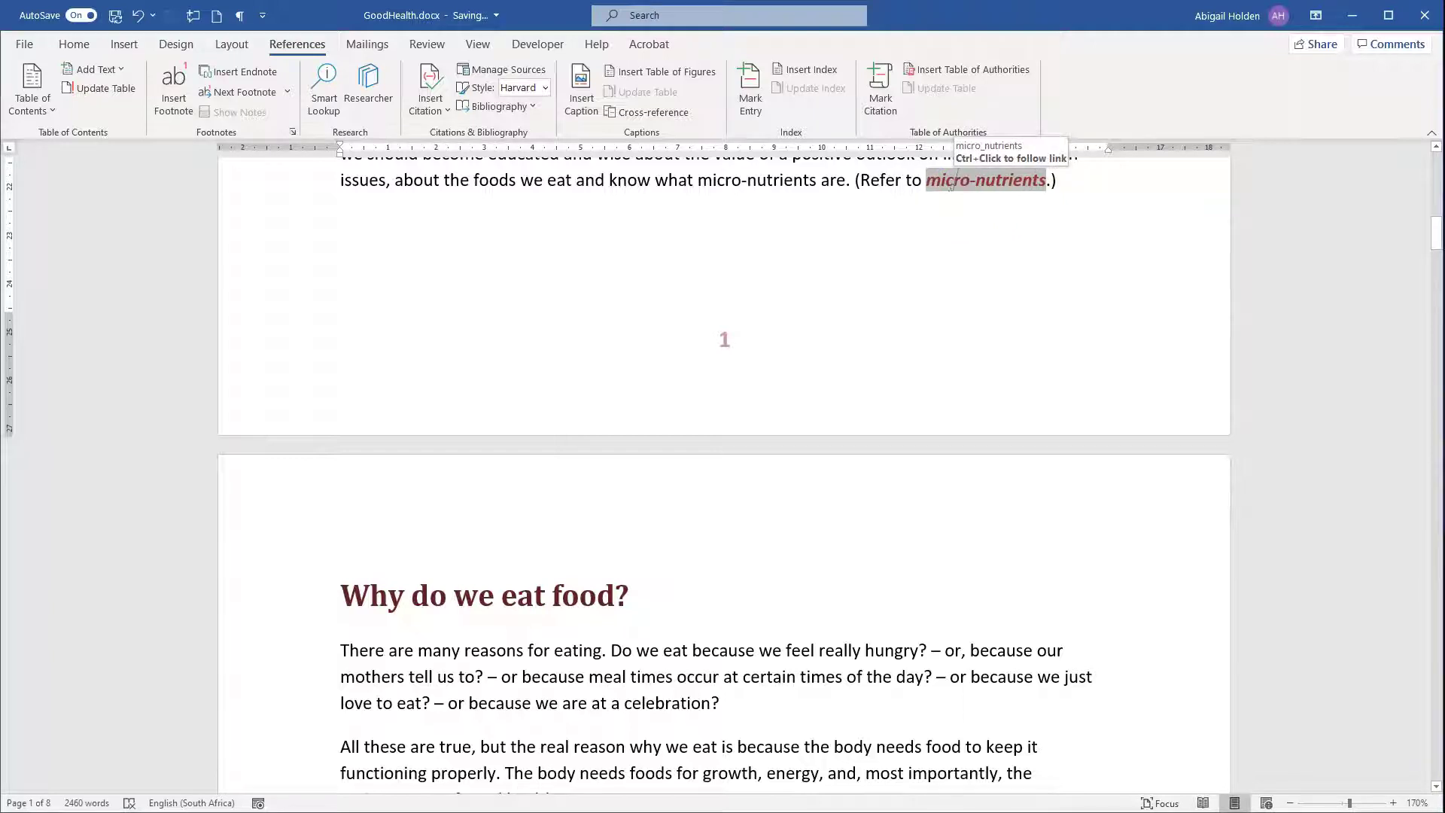
- Follow the micro-nutrients cross-reference to check it reaches its bookmark
{"action": "scroll", "coordinate": [950, 184], "scroll_direction": "up", "scroll_amount": 1}
{"action": "left_click", "coordinate": [954, 239]}
{"action": "left_click", "coordinate": [954, 240], "text": "ctrl"}
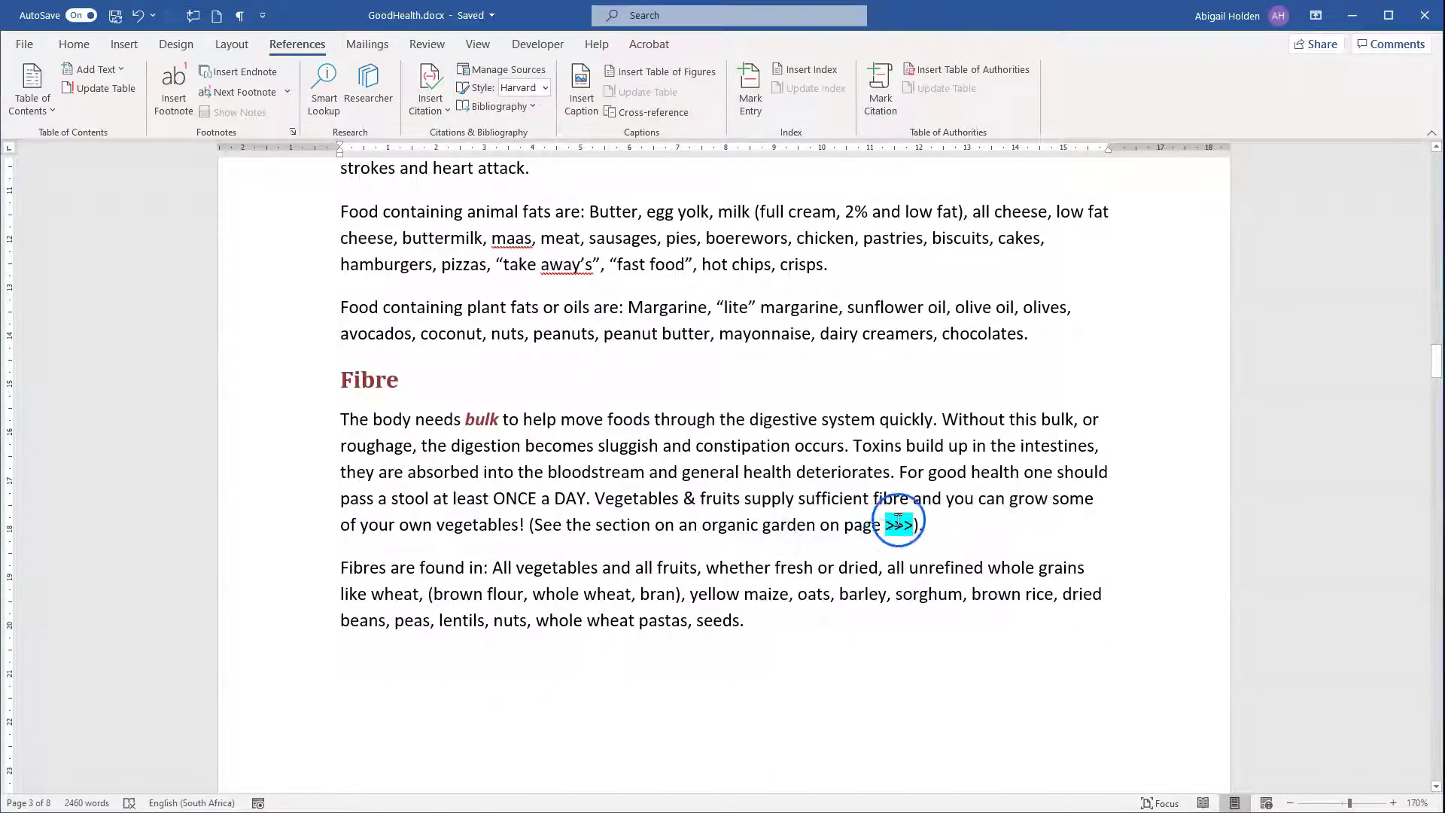
- Replace the Fibre '>>>' with an organic_garden page-number cross-reference reading 'page 8'
{"action": "double_click", "coordinate": [909, 523]}
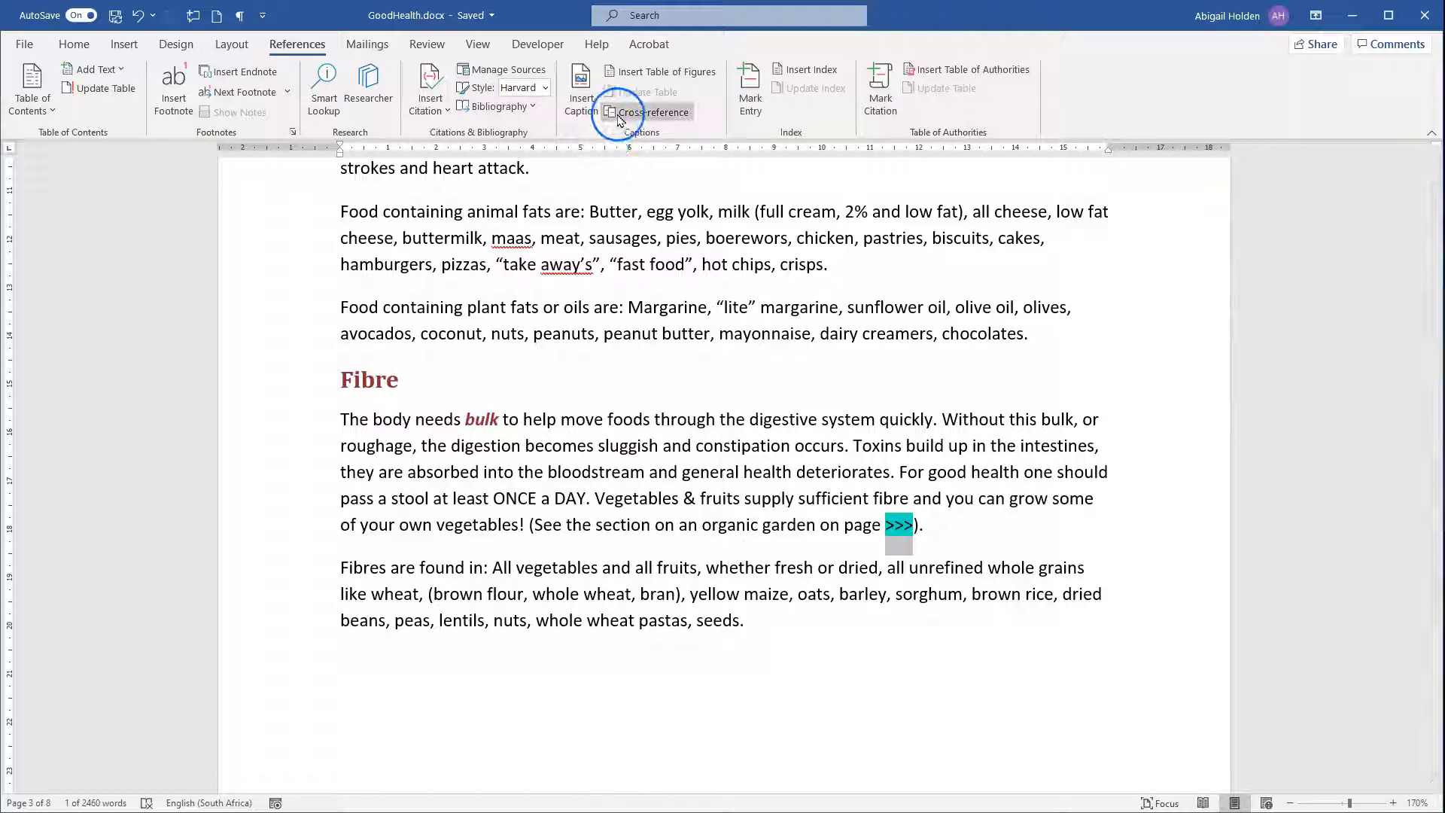
{"action": "left_click", "coordinate": [125, 44]}
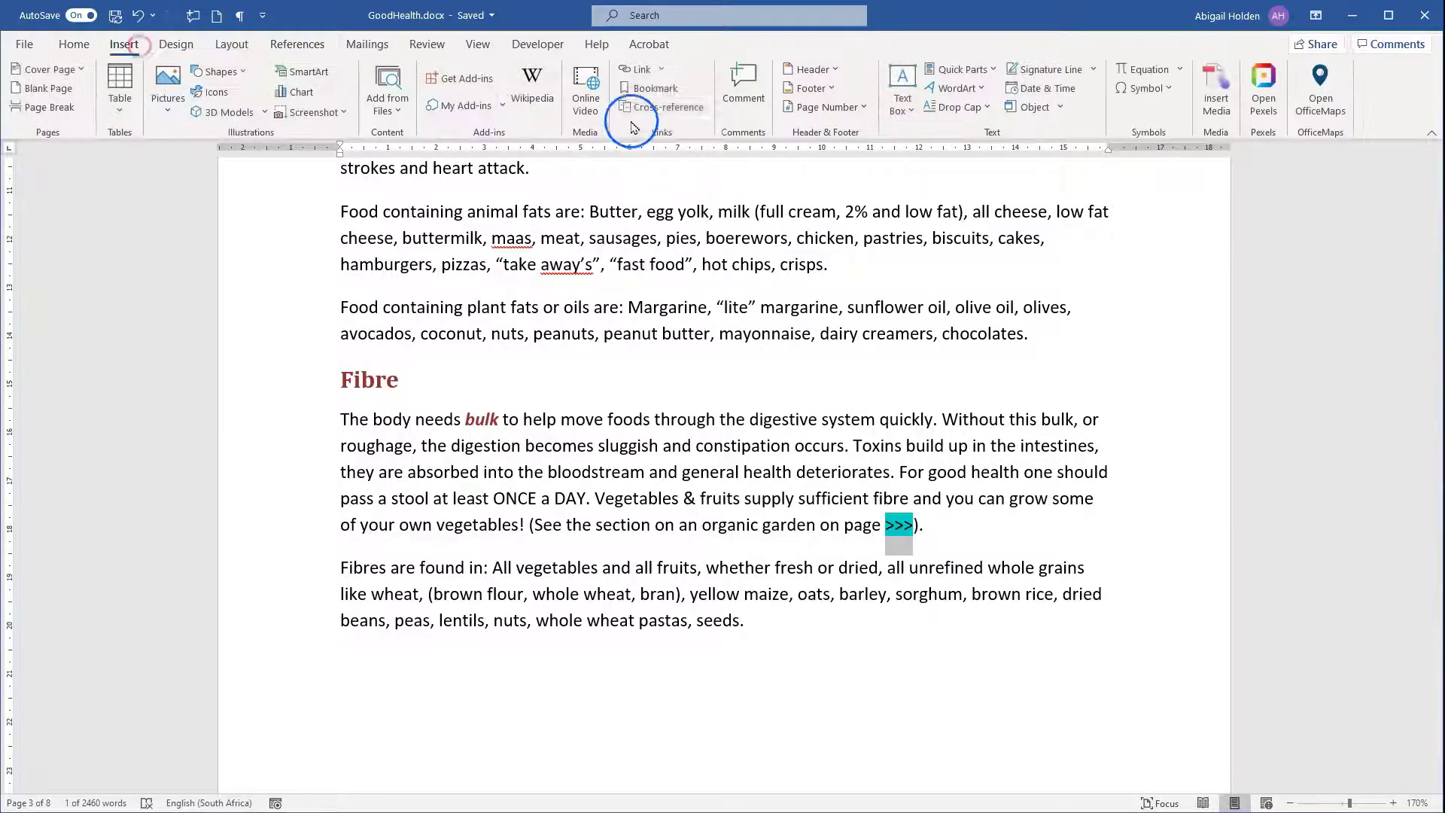
{"action": "left_click", "coordinate": [662, 107]}
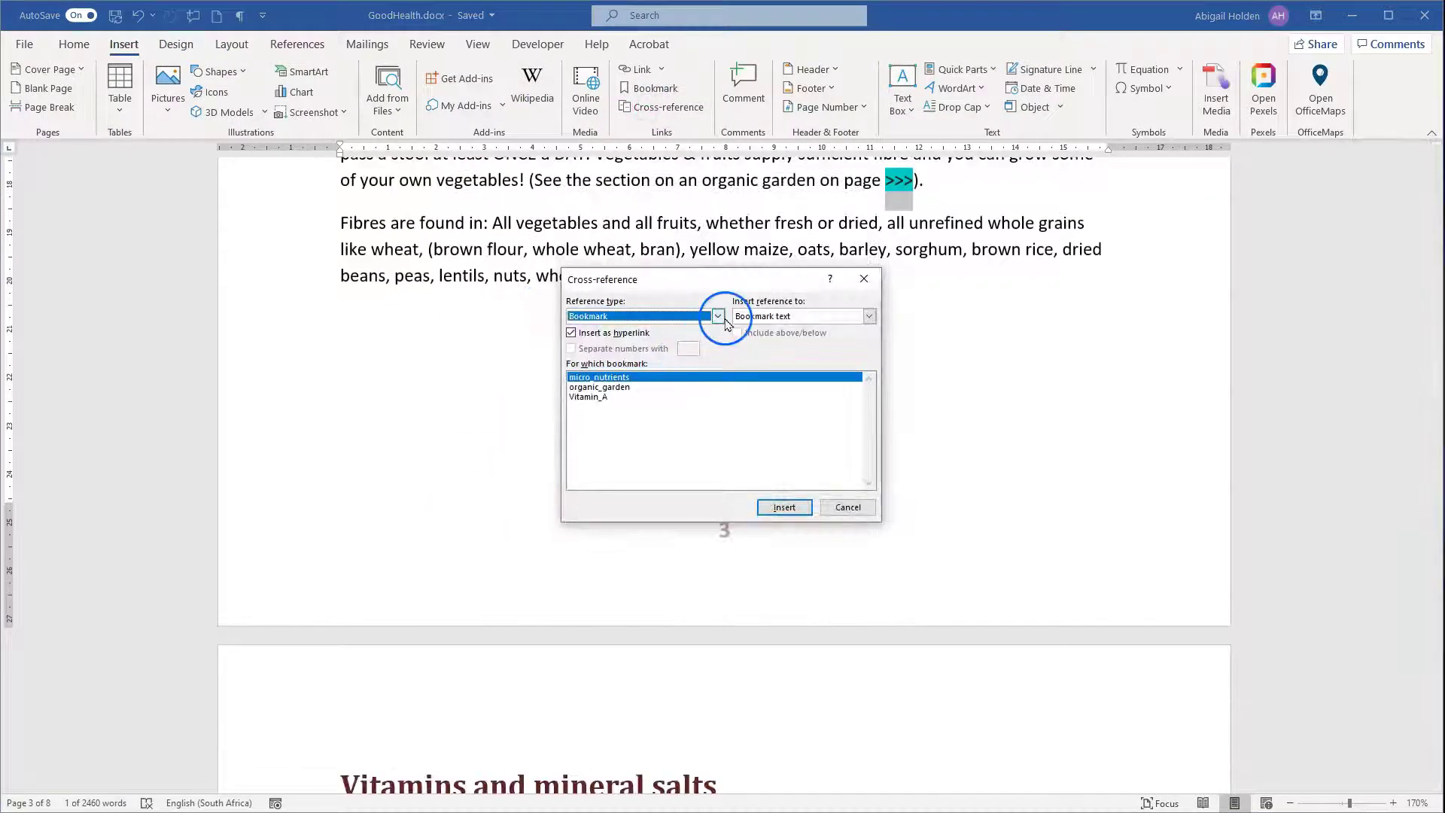
{"action": "left_click", "coordinate": [719, 314]}
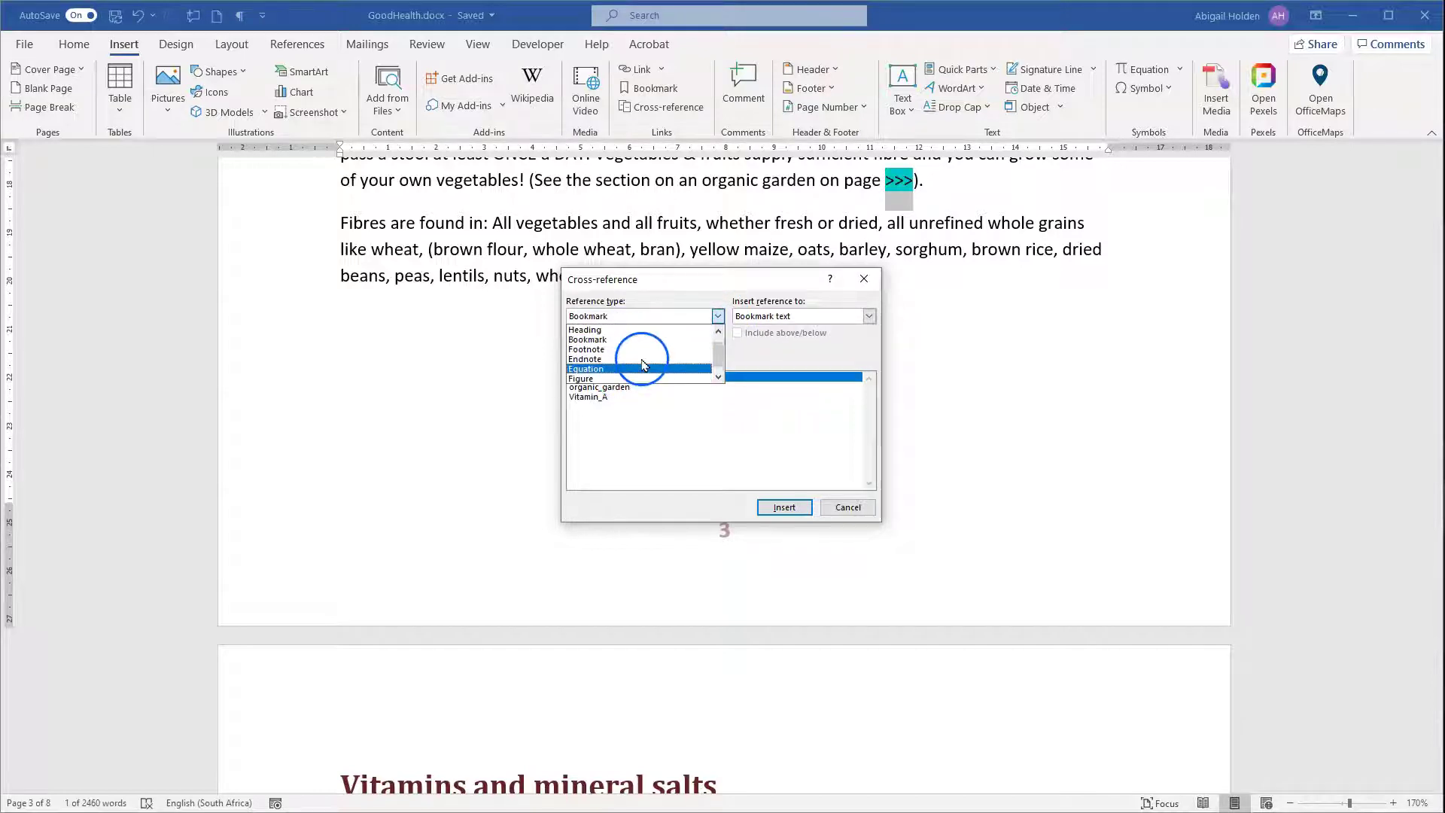
{"action": "left_click", "coordinate": [790, 360]}
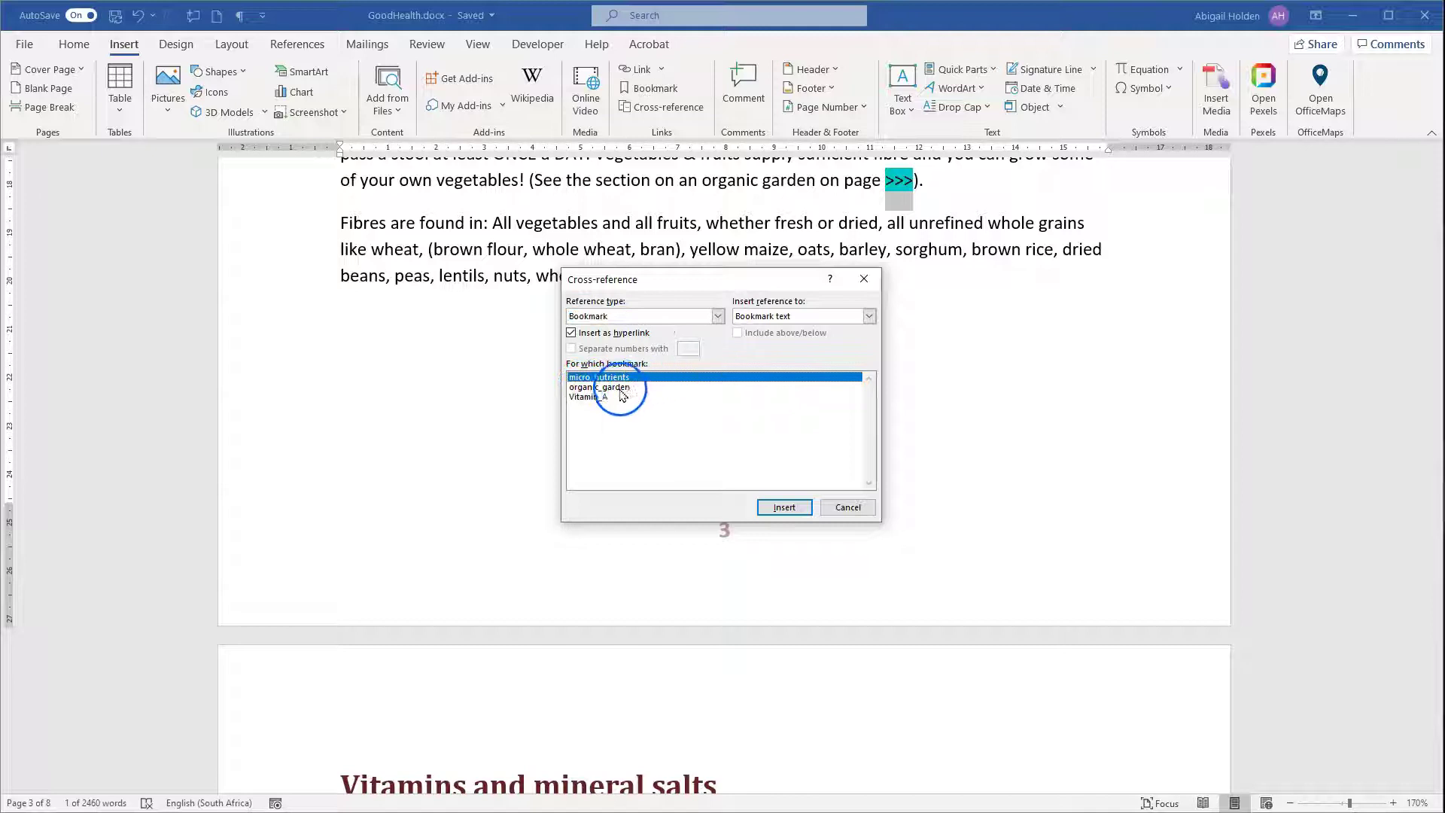
{"action": "left_click", "coordinate": [619, 387]}
{"action": "left_click", "coordinate": [869, 316]}
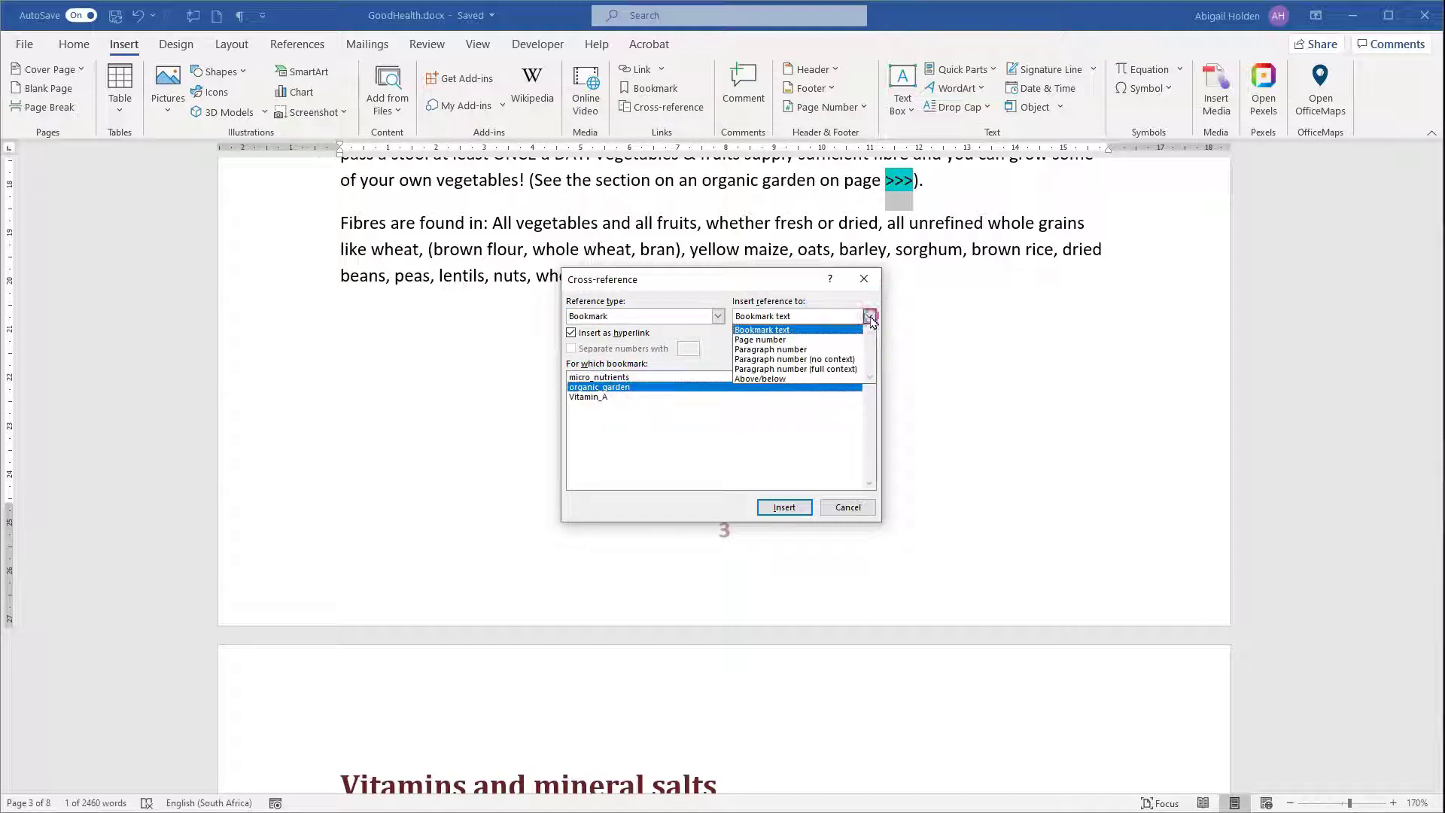
{"action": "left_click", "coordinate": [837, 341]}
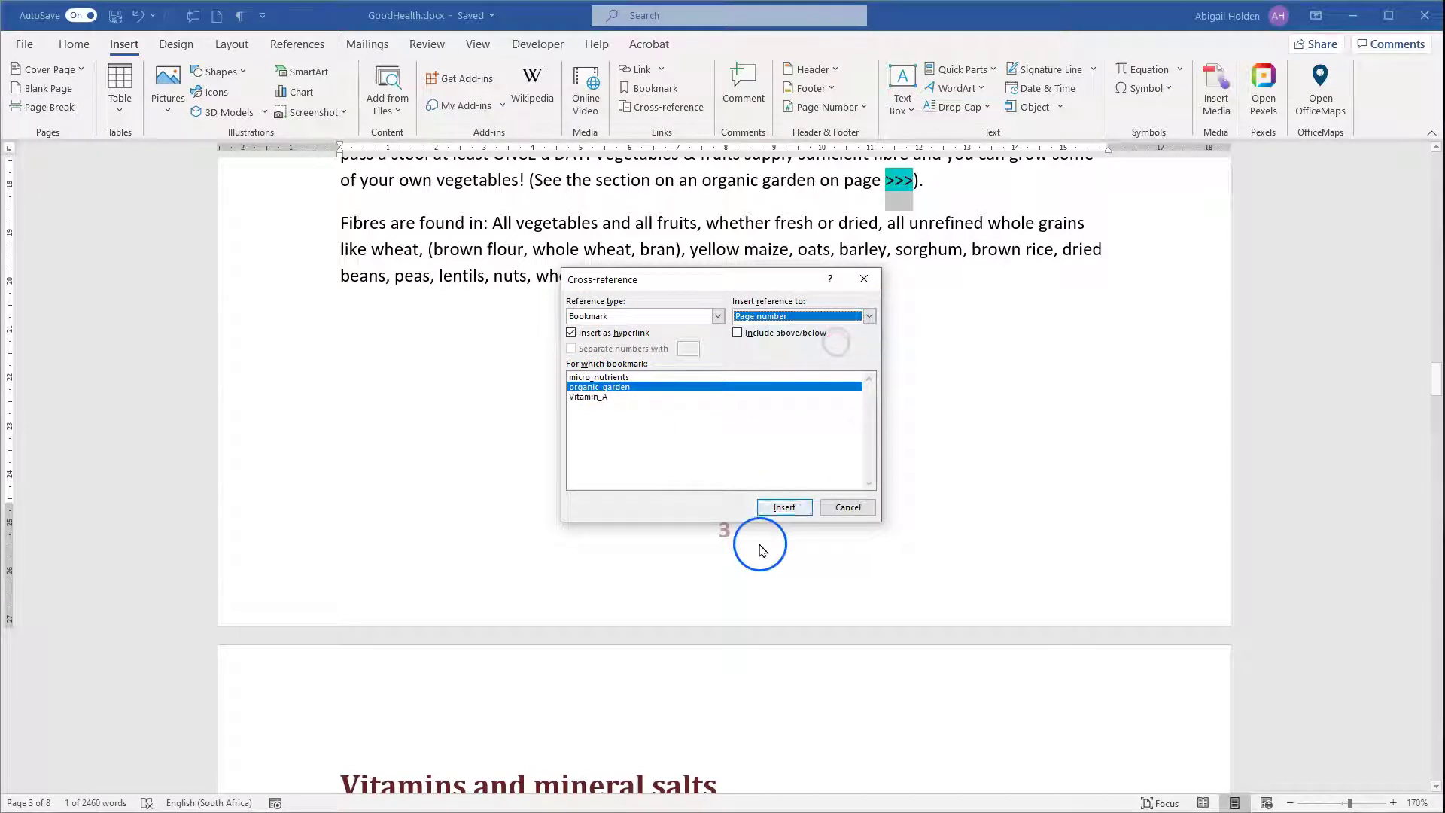
{"action": "left_click", "coordinate": [780, 508]}
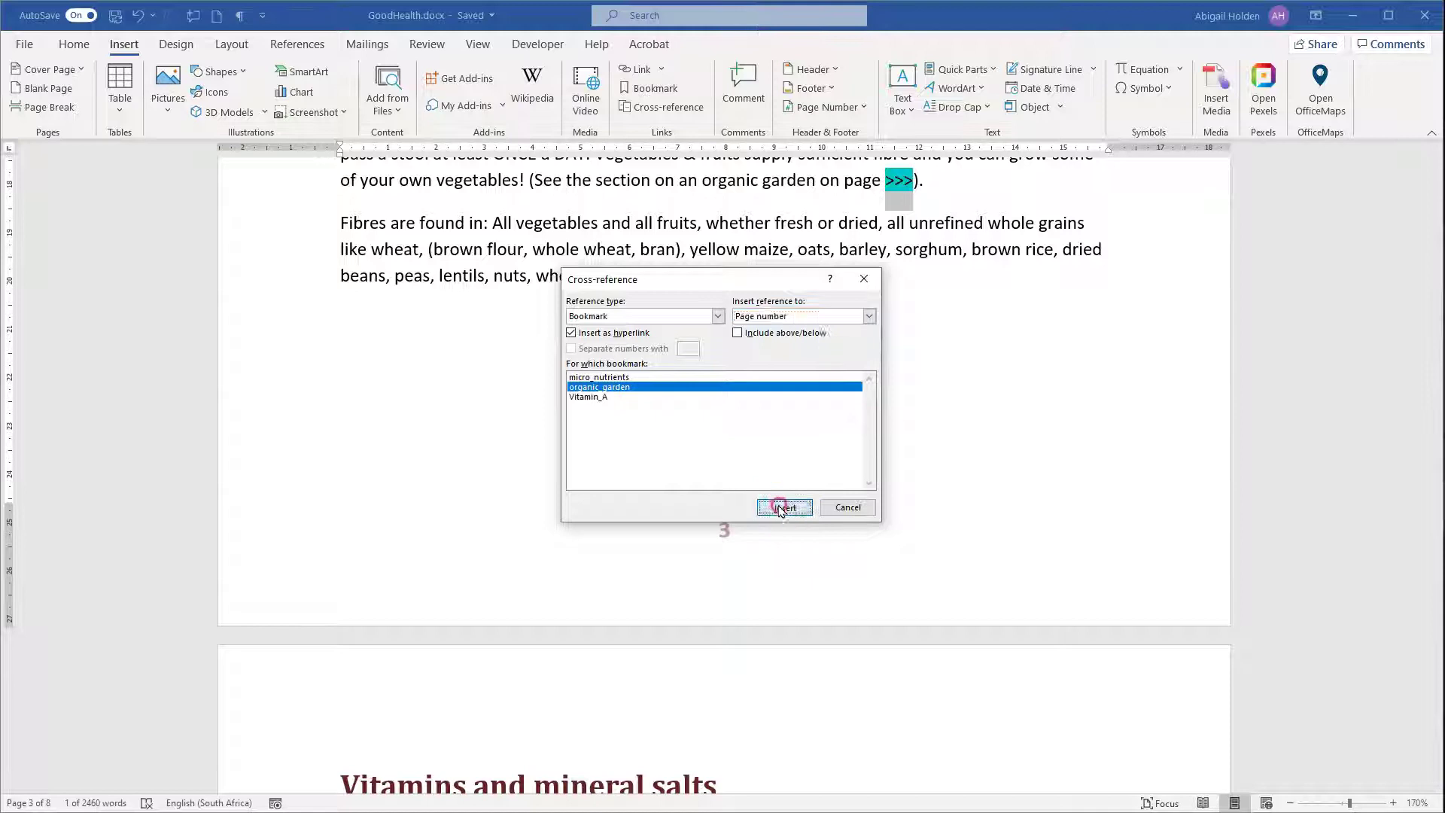
{"action": "left_click", "coordinate": [828, 508]}
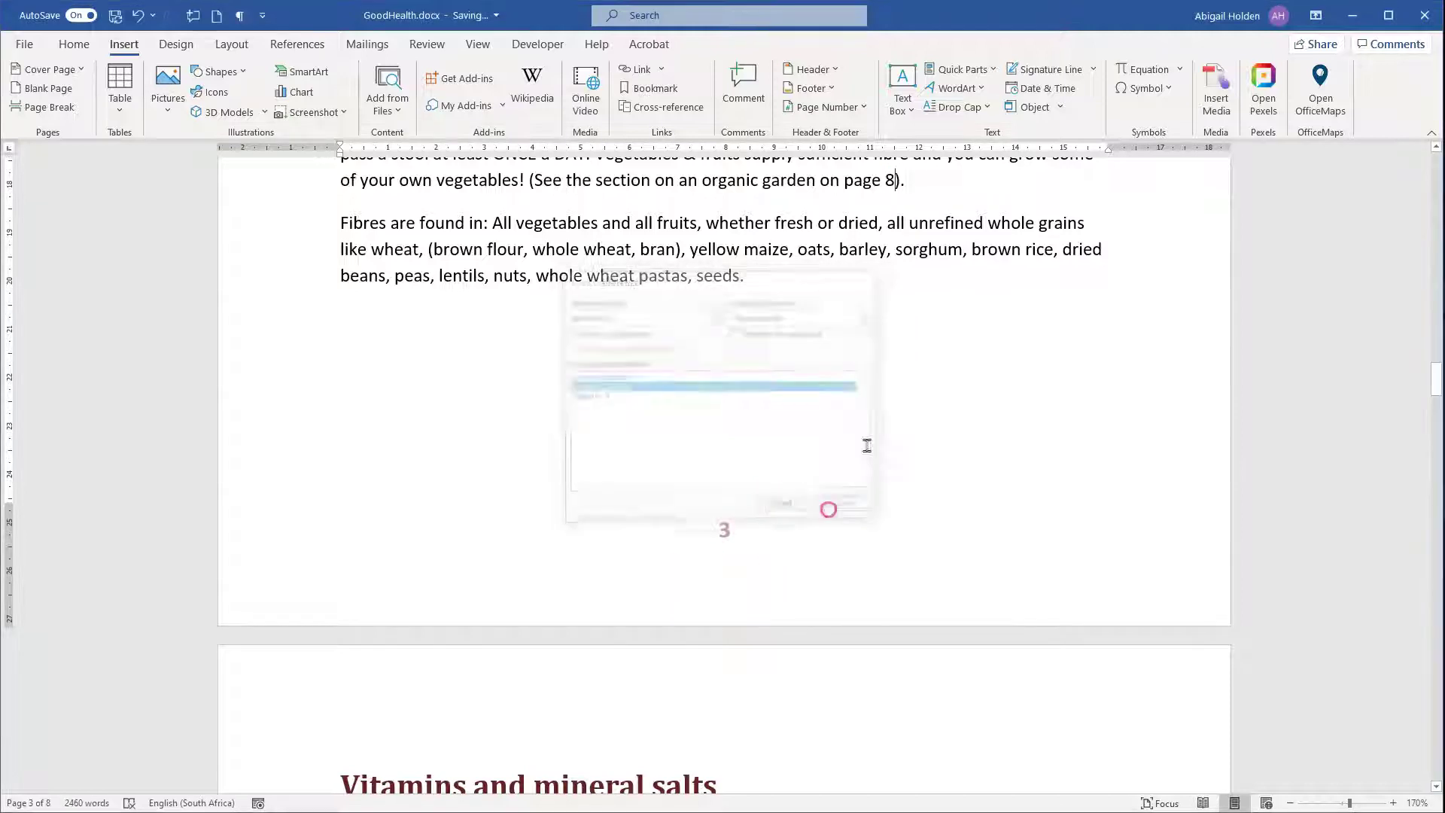
- Follow the page 8 reference to the organic garden text in 'Grow your own!'
{"action": "left_click", "coordinate": [891, 178]}
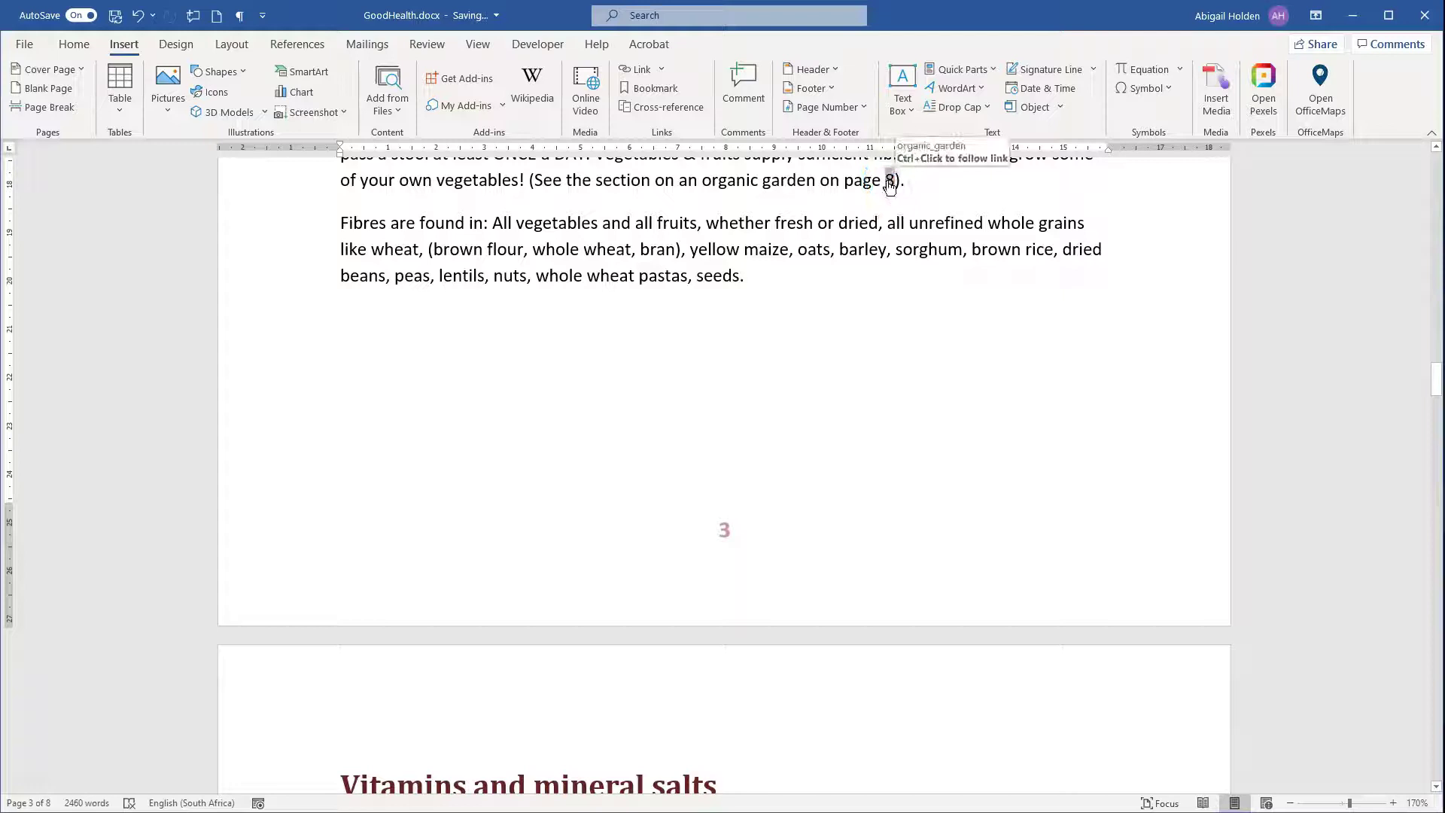
{"action": "left_click", "coordinate": [890, 181], "text": "ctrl"}
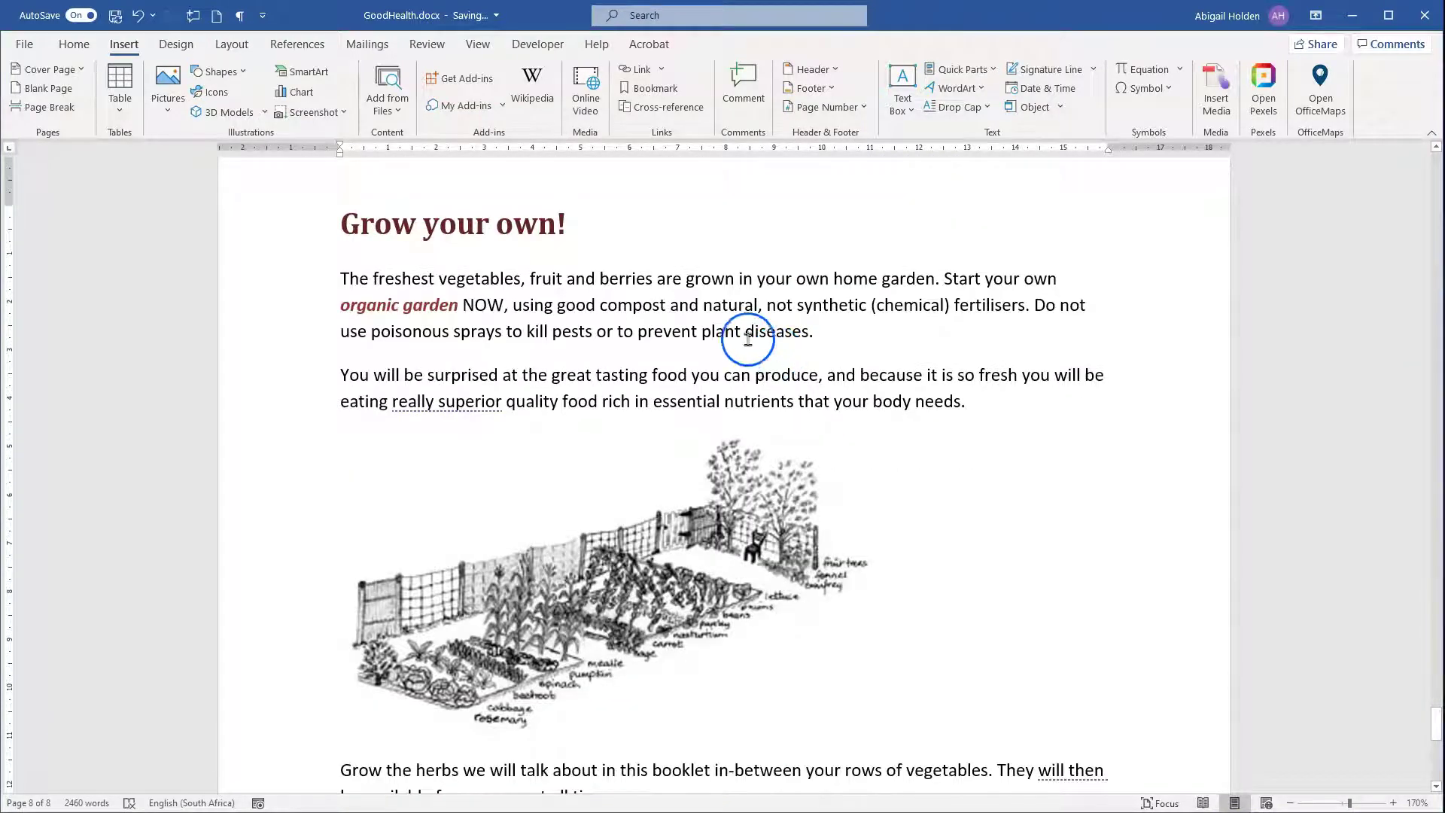
{"action": "left_click", "coordinate": [452, 305]}
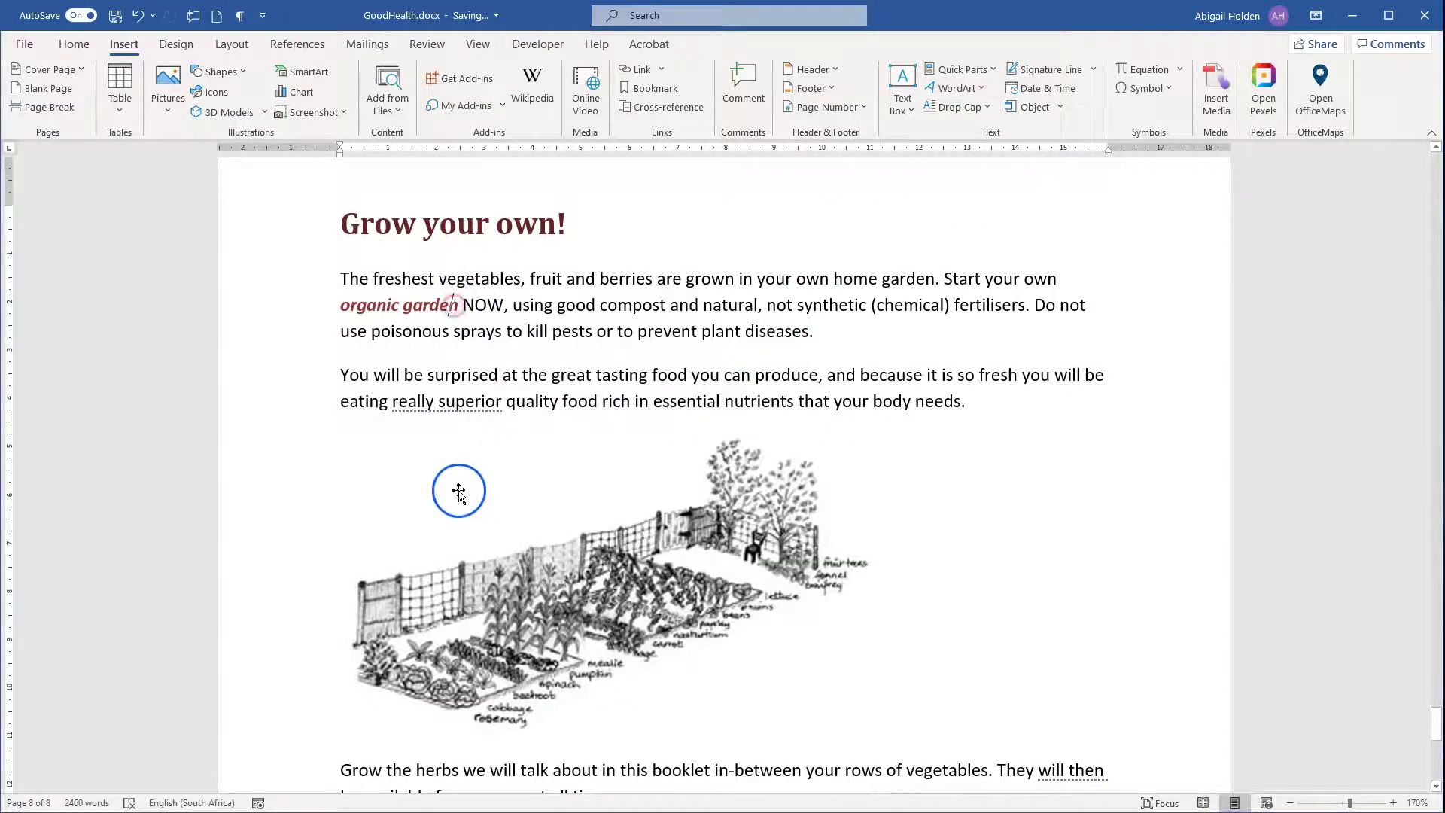